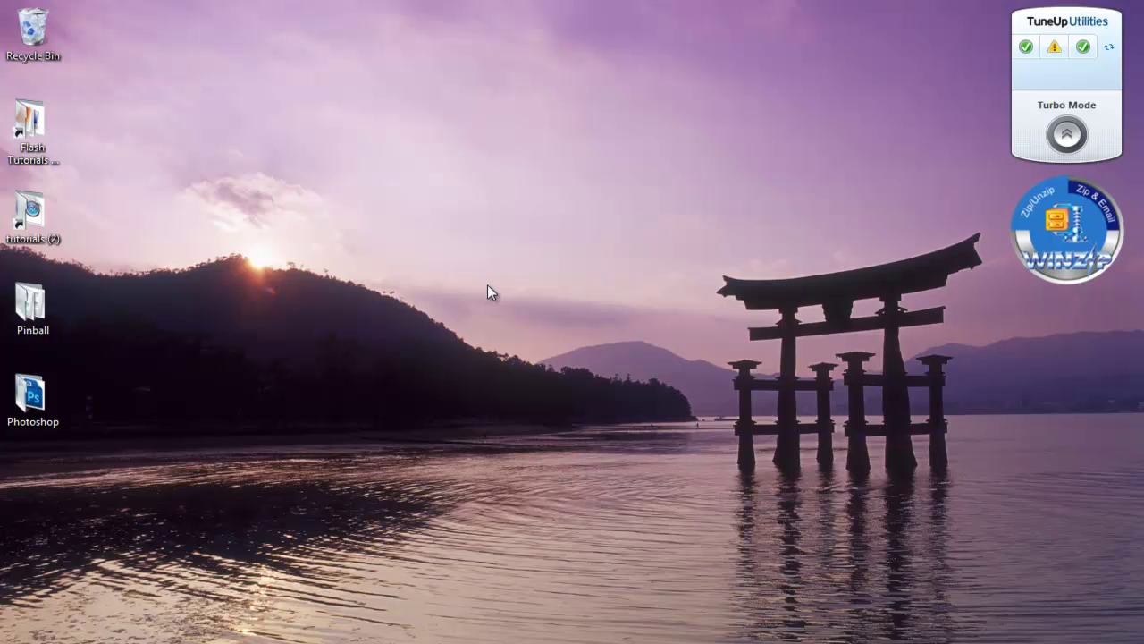
# Search the Start menu for 'winz' and launch WinZip 15.0.
pyautogui.moveTo(569, 360); pyautogui.dragTo(319, 163)
pyautogui.moveTo(692, 416); pyautogui.dragTo(638, 398)
pyautogui.moveTo(330, 478); pyautogui.dragTo(233, 283)
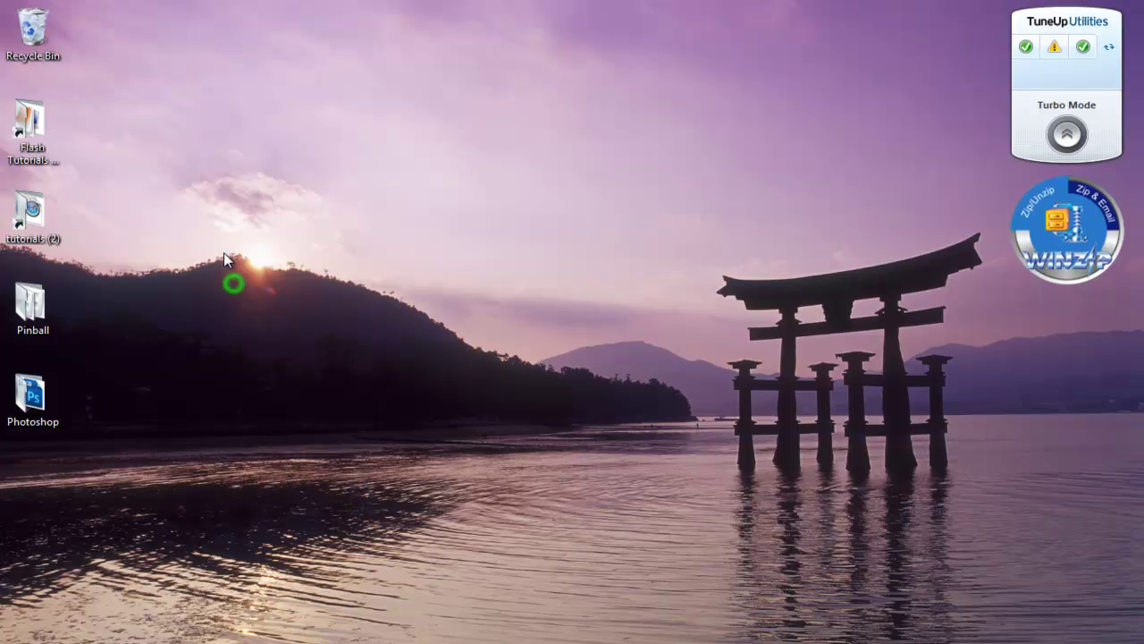
pyautogui.click(290, 318)
pyautogui.moveTo(326, 442)
pyautogui.mouseDown()
pyautogui.moveTo(239, 247)
pyautogui.moveTo(206, 279)
pyautogui.mouseUp()
pyautogui.click(22, 642)
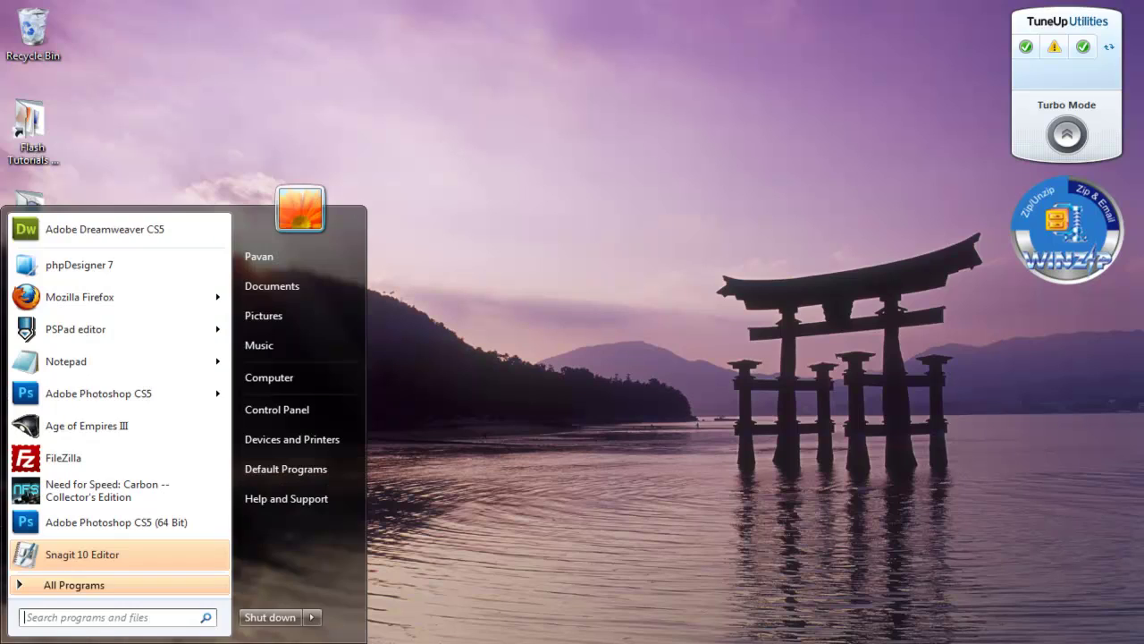
pyautogui.click(97, 617)
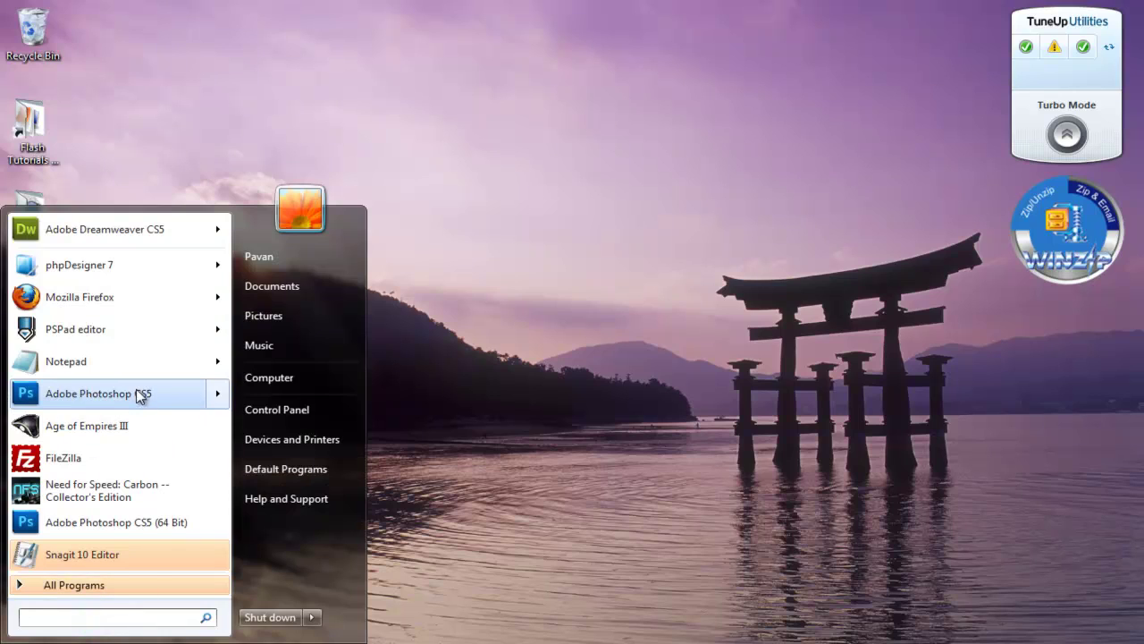
pyautogui.write('winzip')
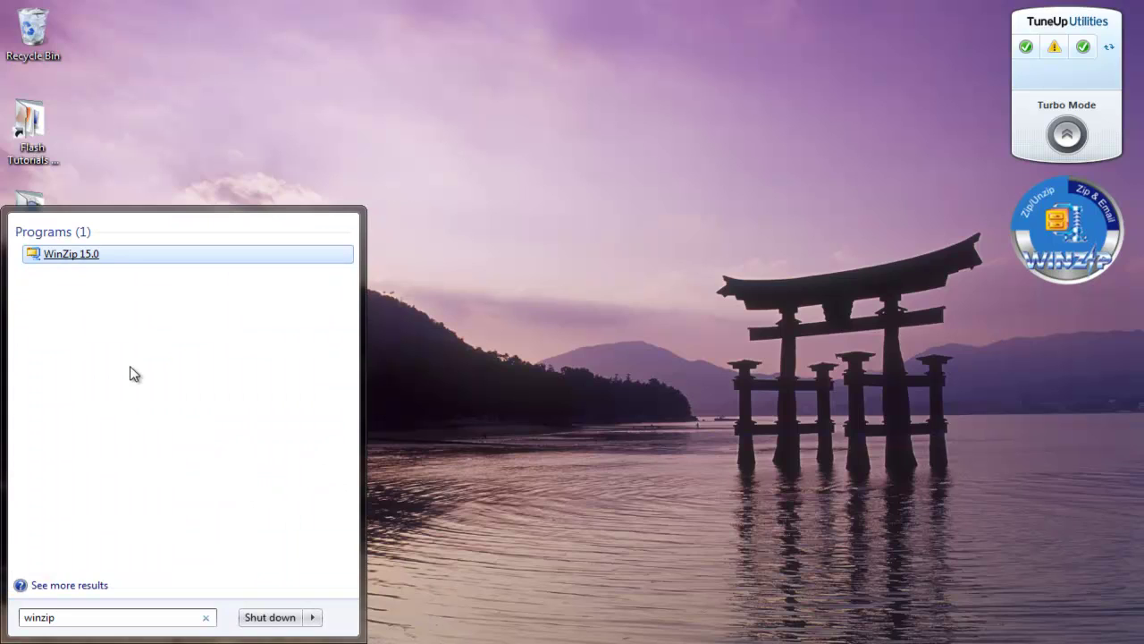
pyautogui.press('Return')
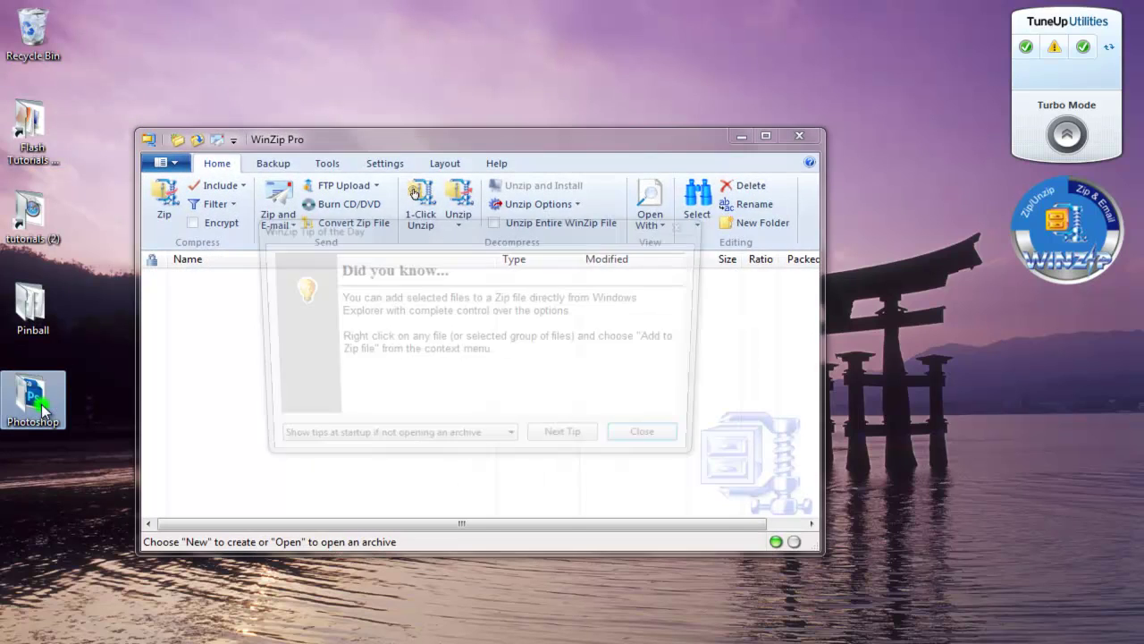
# Open the desktop Photoshop folder to view the contentbox file, then close it.
pyautogui.doubleClick(41, 404)
pyautogui.moveTo(602, 318); pyautogui.dragTo(531, 268)
pyautogui.click(613, 319)
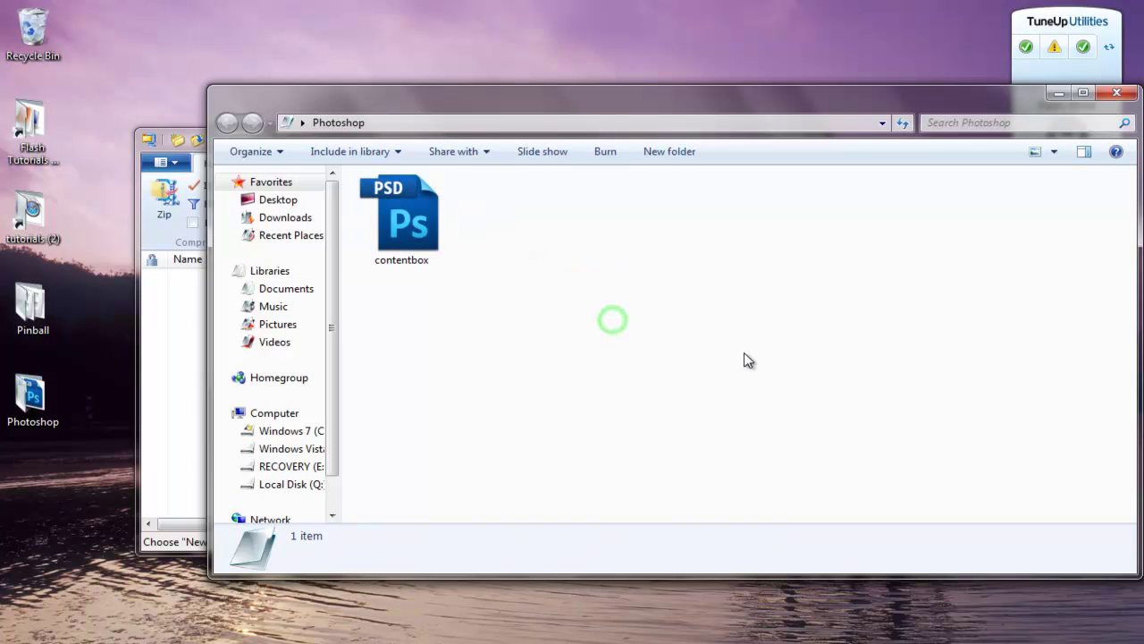
pyautogui.click(1126, 92)
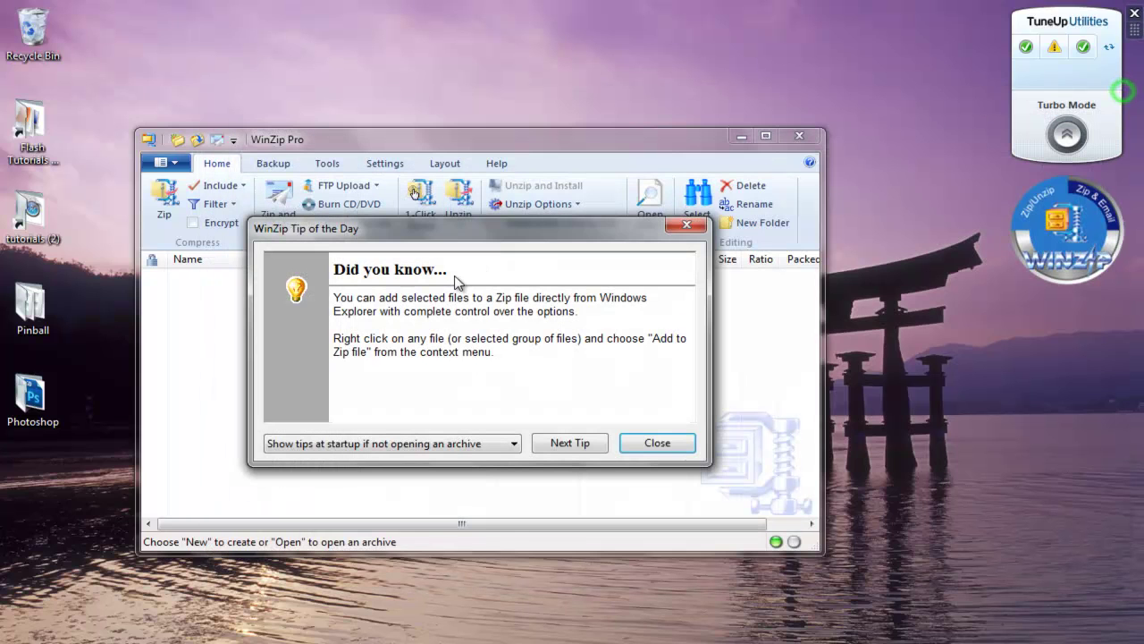
# Dismiss the Tip of the Day, snap WinZip to the right half, and select the Photoshop folder.
pyautogui.click(656, 443)
pyautogui.moveTo(288, 143); pyautogui.dragTo(1135, 185)
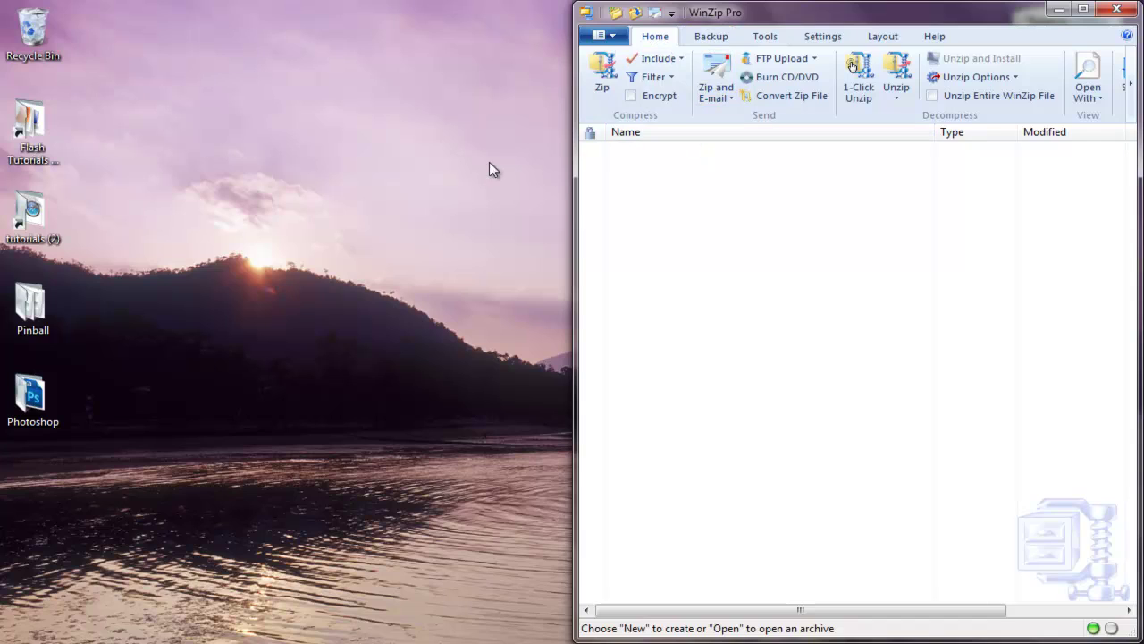
pyautogui.moveTo(327, 224); pyautogui.dragTo(286, 229)
pyautogui.moveTo(137, 523); pyautogui.dragTo(18, 393)
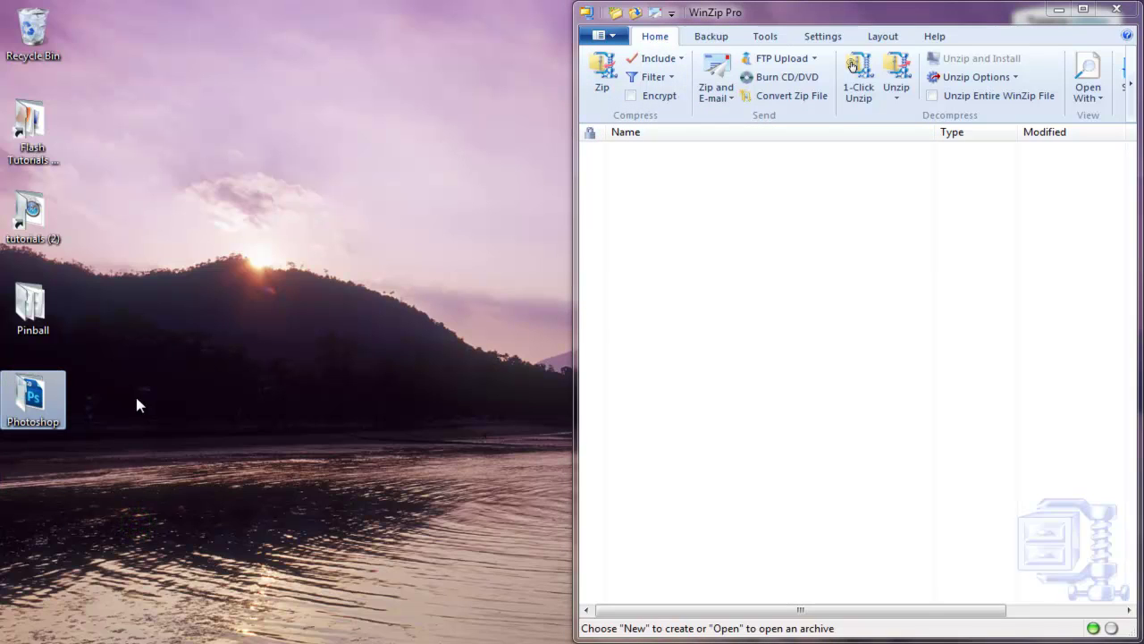
pyautogui.moveTo(184, 447); pyautogui.dragTo(44, 407)
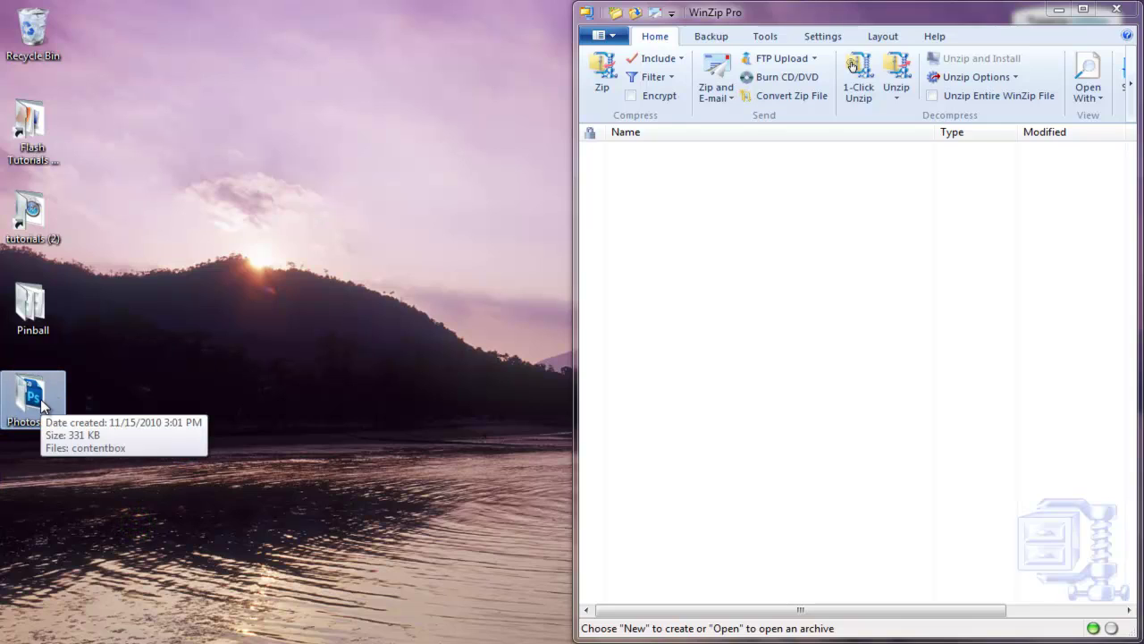
pyautogui.click(179, 370)
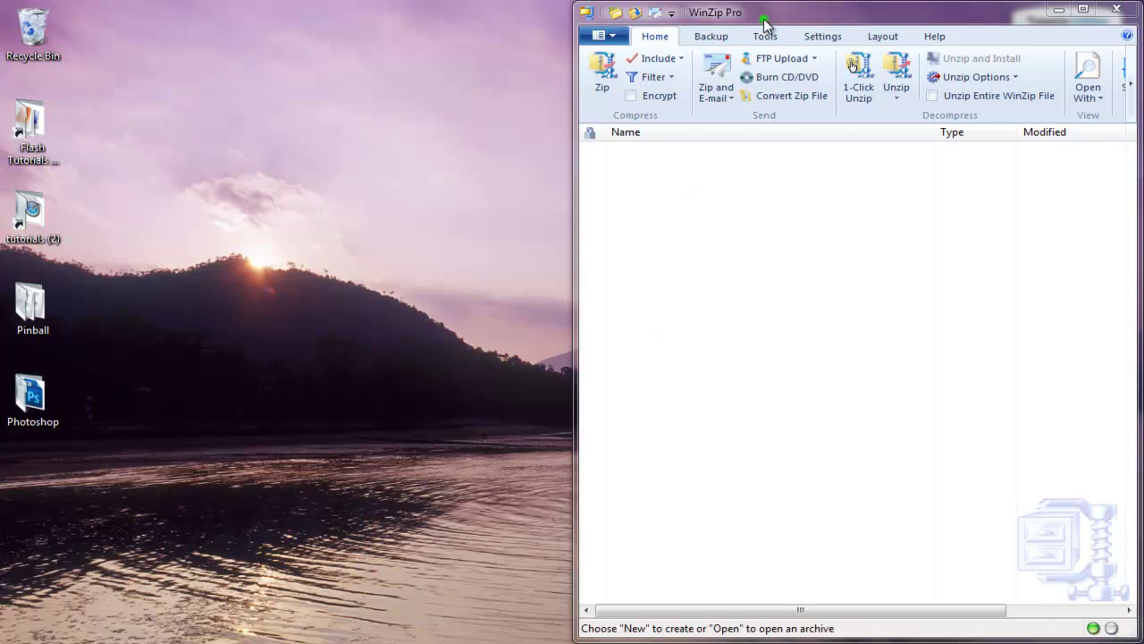
pyautogui.click(776, 260)
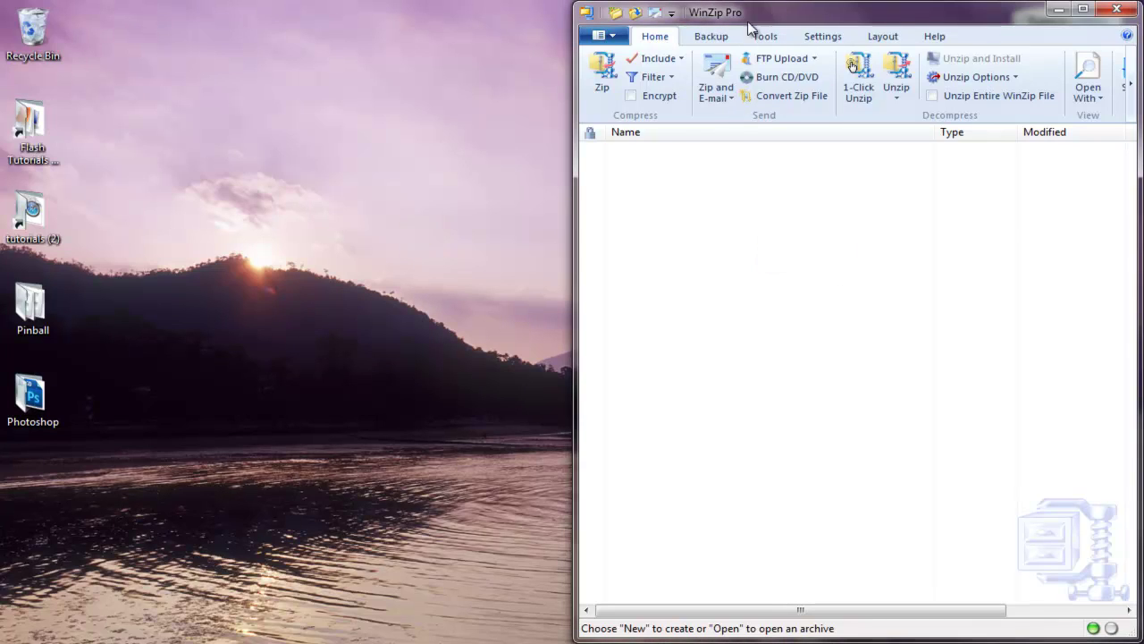
# Browse the Zip dialog to the Desktop, select the Photoshop folder, and show the Zip dropdown.
pyautogui.click(608, 90)
pyautogui.moveTo(822, 25); pyautogui.dragTo(808, 104)
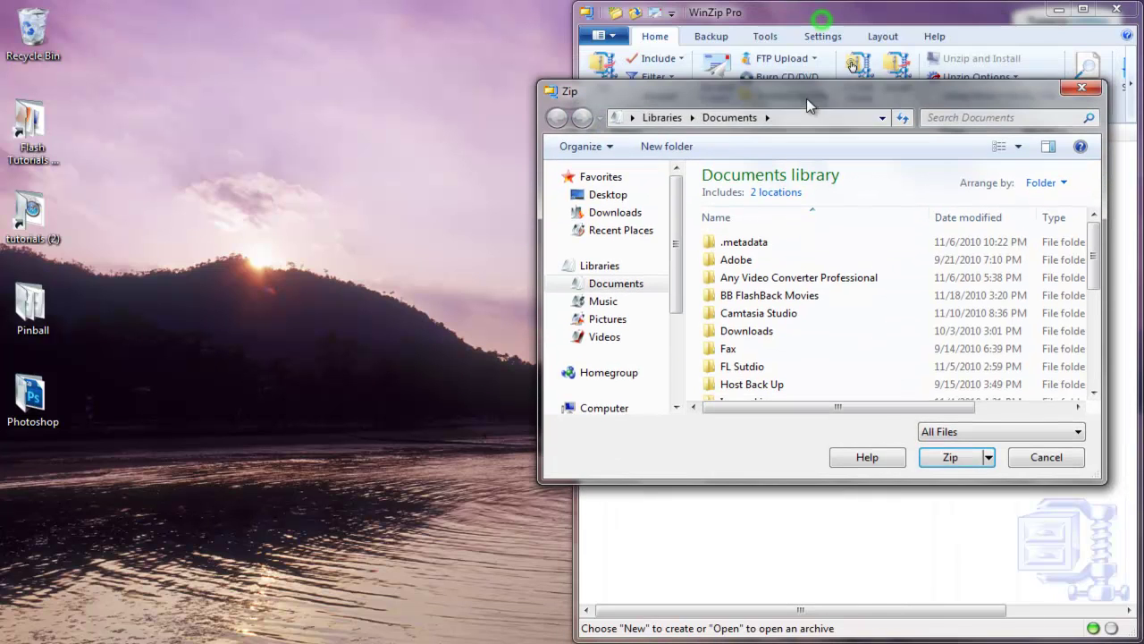
pyautogui.click(637, 193)
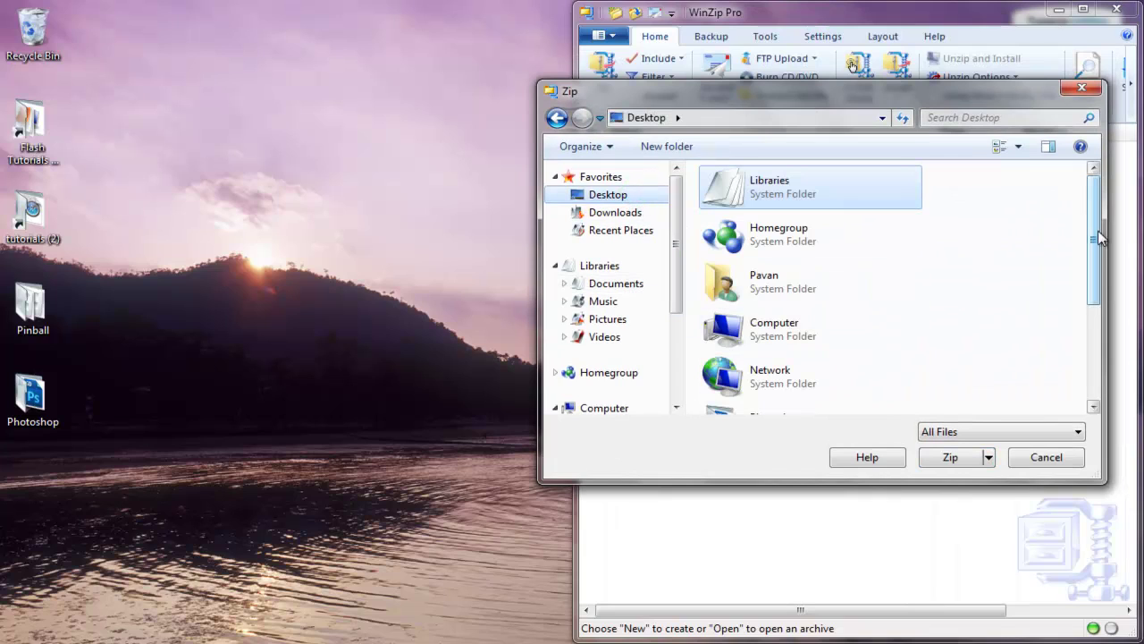
pyautogui.moveTo(1095, 214); pyautogui.dragTo(1099, 371)
pyautogui.click(858, 391)
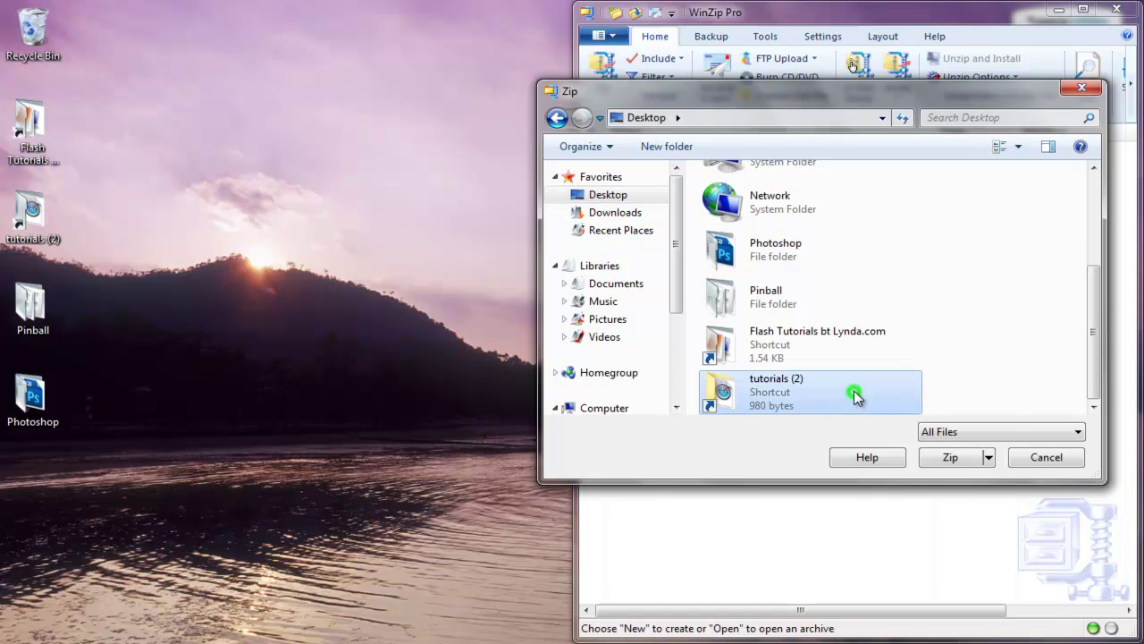
pyautogui.click(792, 256)
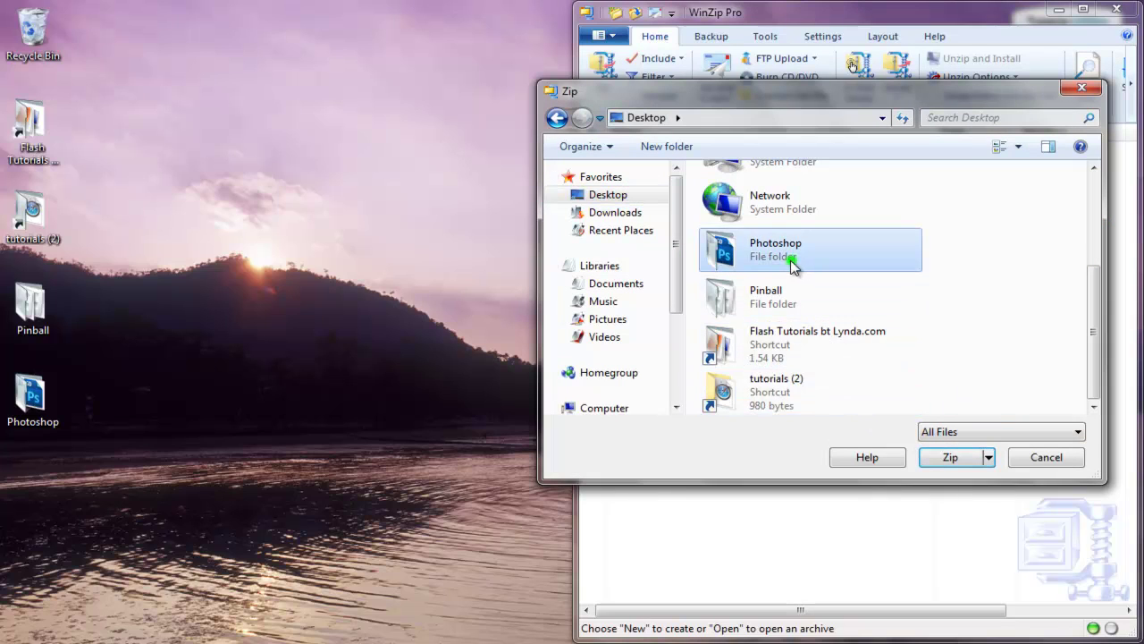
pyautogui.click(990, 458)
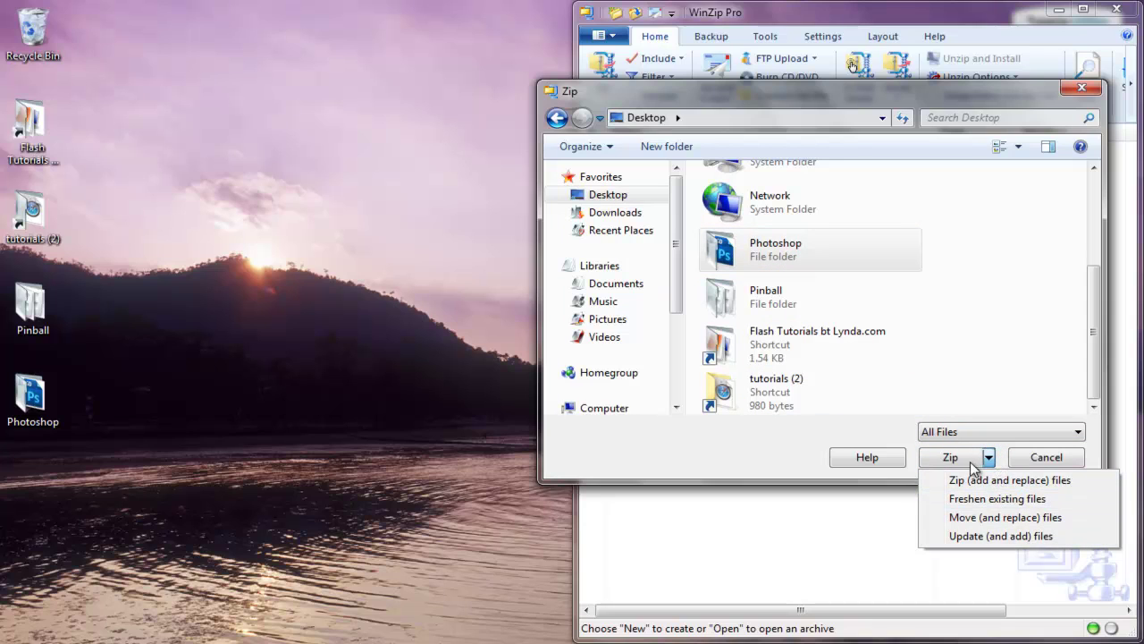
# Zip the Photoshop folder into winzip tutorials.zip saved on the Desktop.
pyautogui.click(964, 458)
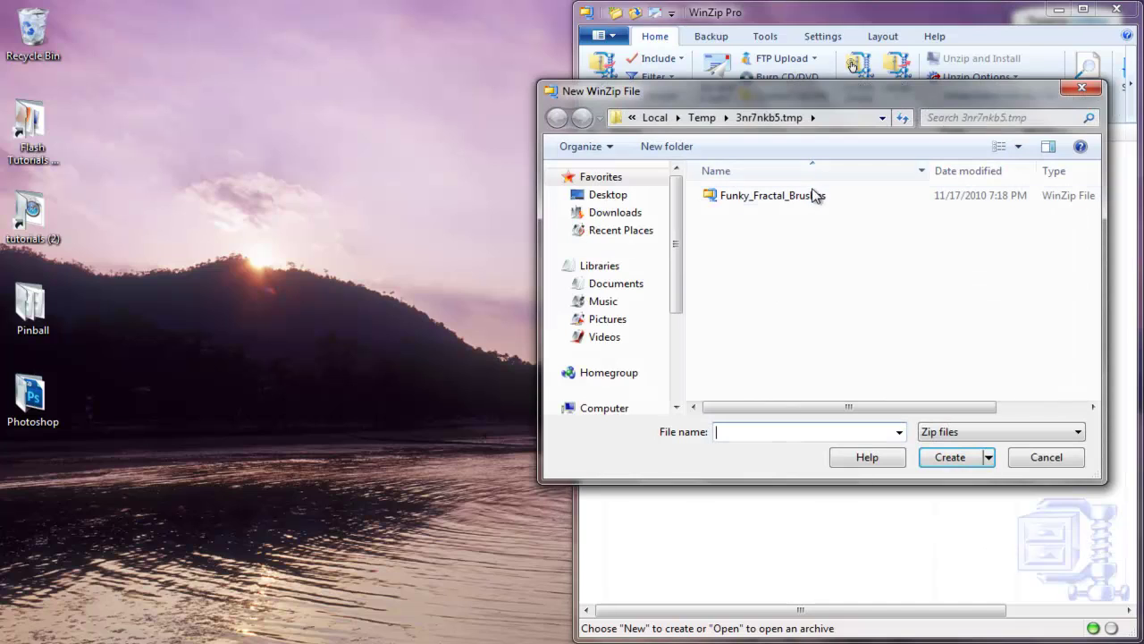
pyautogui.click(597, 202)
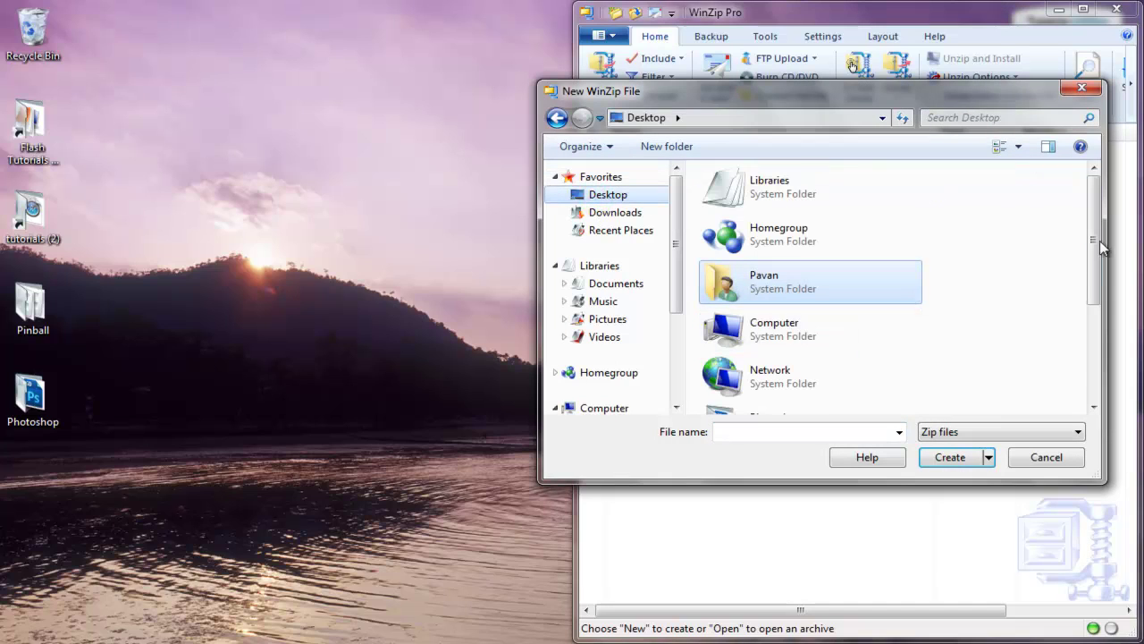
pyautogui.moveTo(1092, 227); pyautogui.dragTo(1100, 346)
pyautogui.click(868, 436)
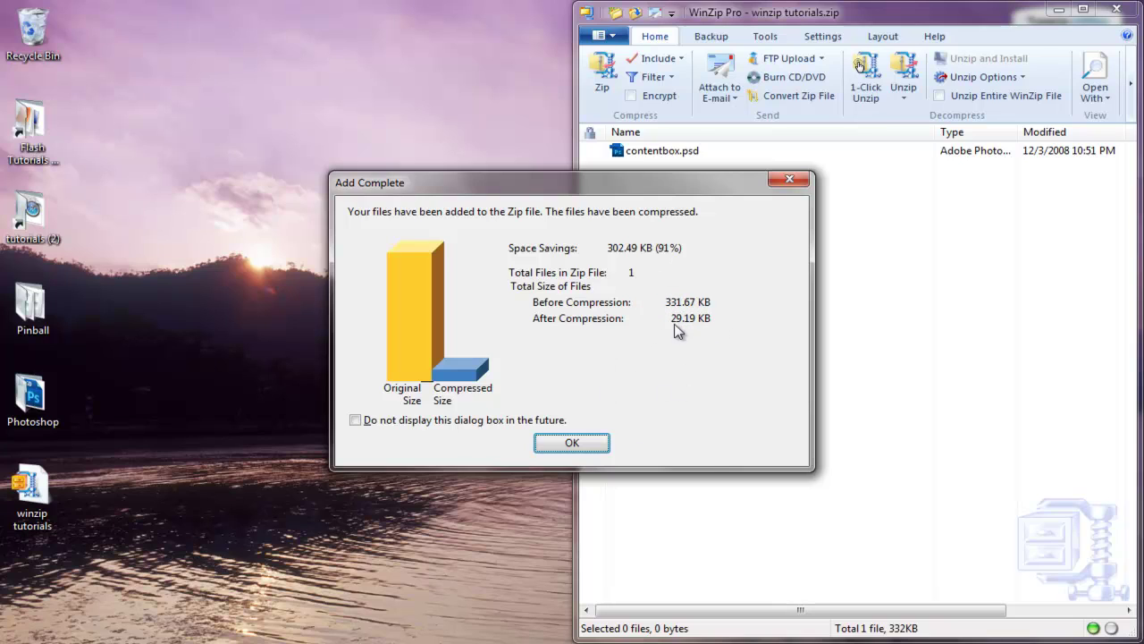
# Close the Add Complete summary and WinZip, then reopen winzip tutorials.zip from the desktop.
pyautogui.click(570, 438)
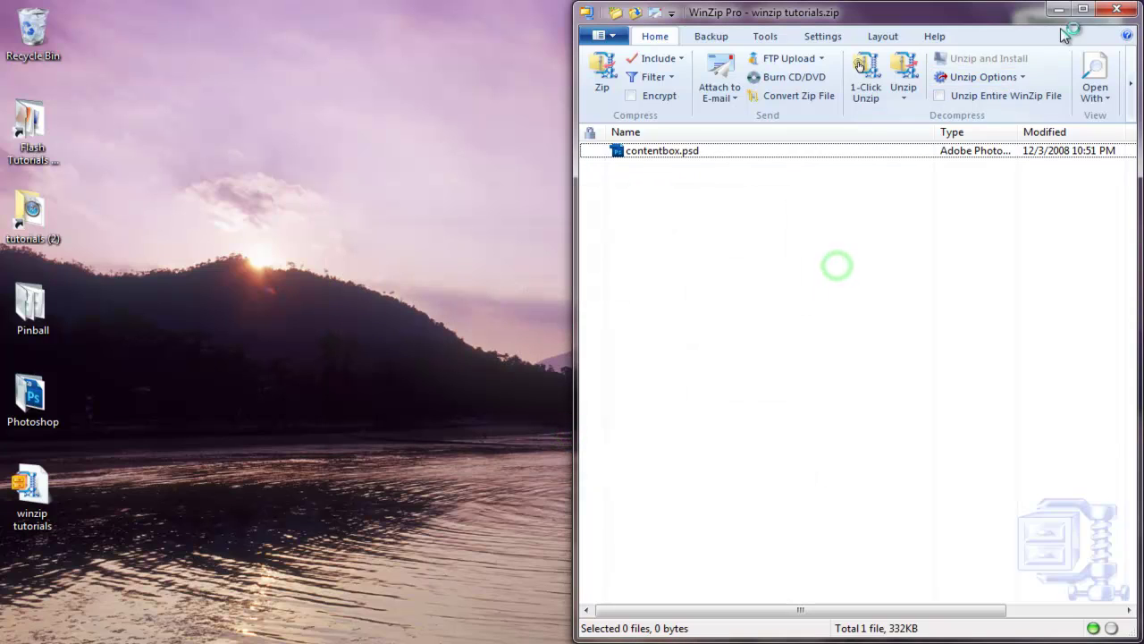
pyautogui.click(1117, 11)
pyautogui.moveTo(199, 562); pyautogui.dragTo(48, 501)
pyautogui.click(220, 467)
pyautogui.click(47, 500)
pyautogui.doubleClick(47, 500)
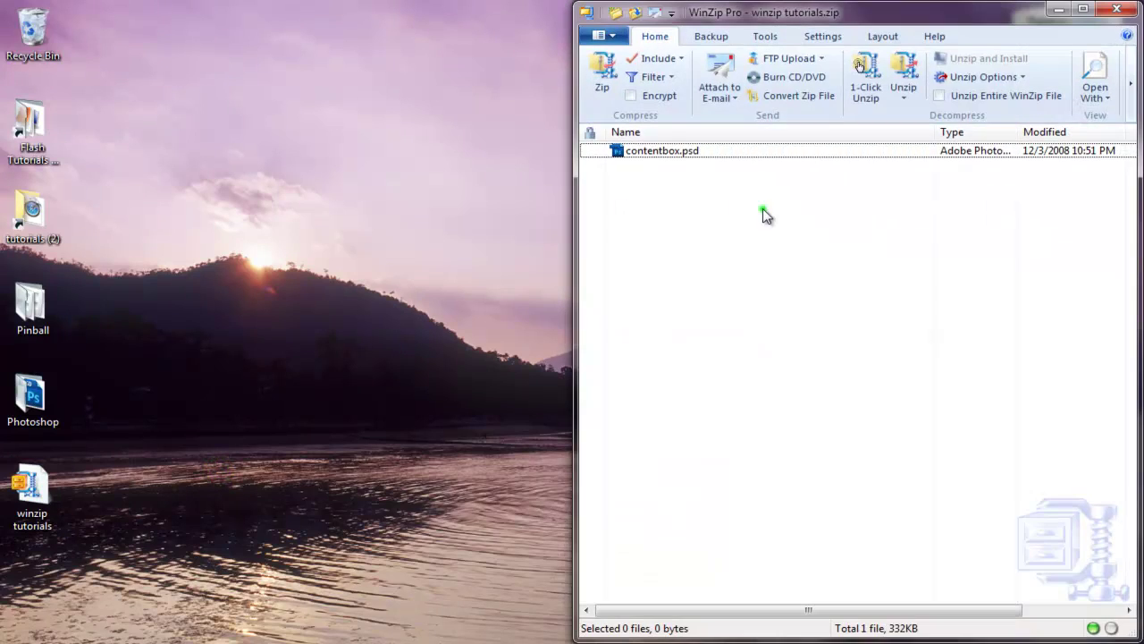
pyautogui.moveTo(761, 212); pyautogui.dragTo(675, 161)
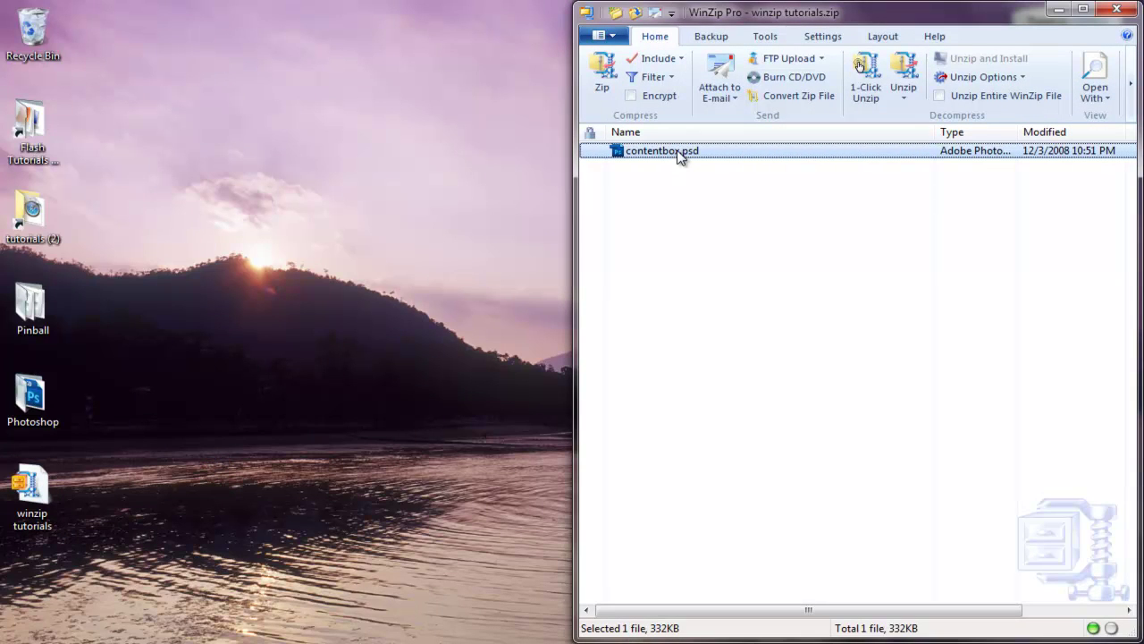
# Extract contentbox.psd to the Desktop, overwriting the existing copy in the Photoshop folder.
pyautogui.rightClick(680, 157)
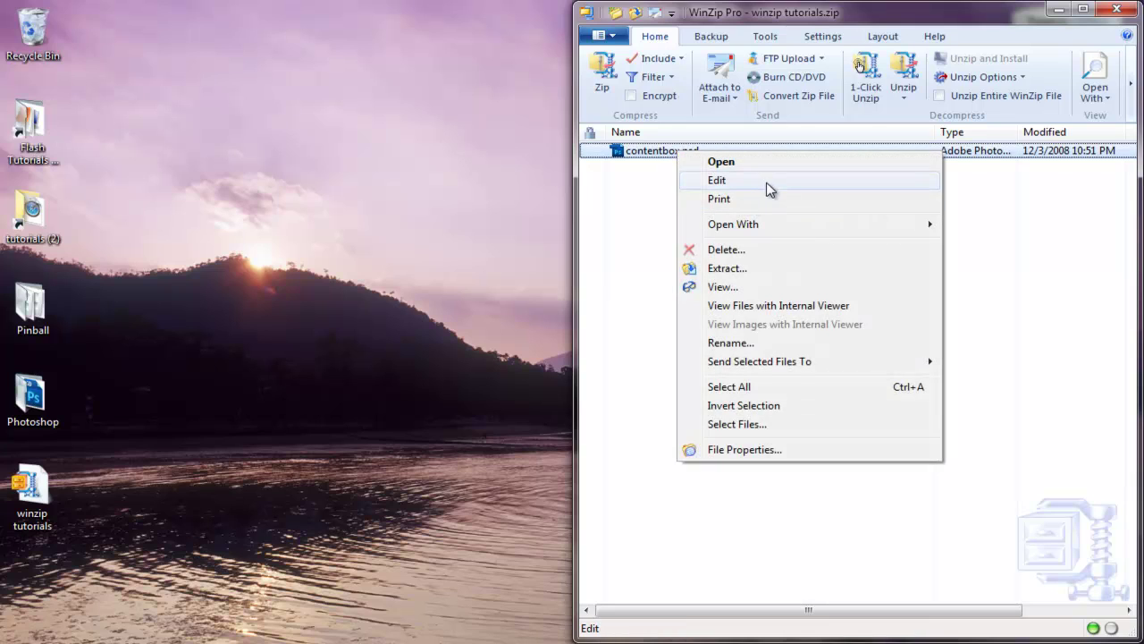
pyautogui.click(766, 267)
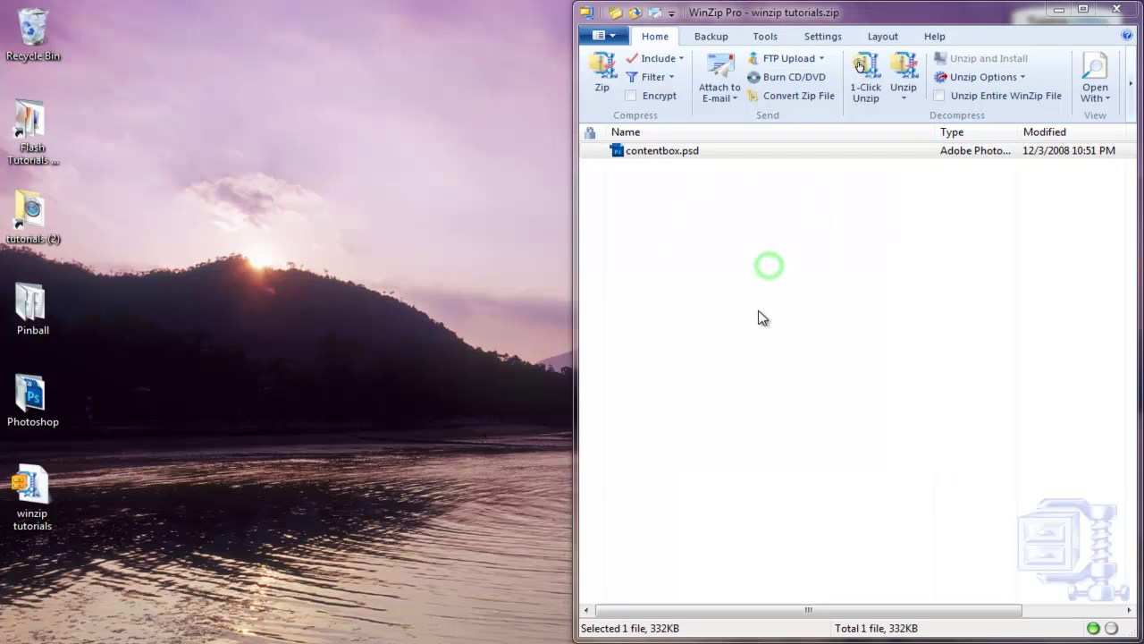
pyautogui.scroll(2, 598, 199)
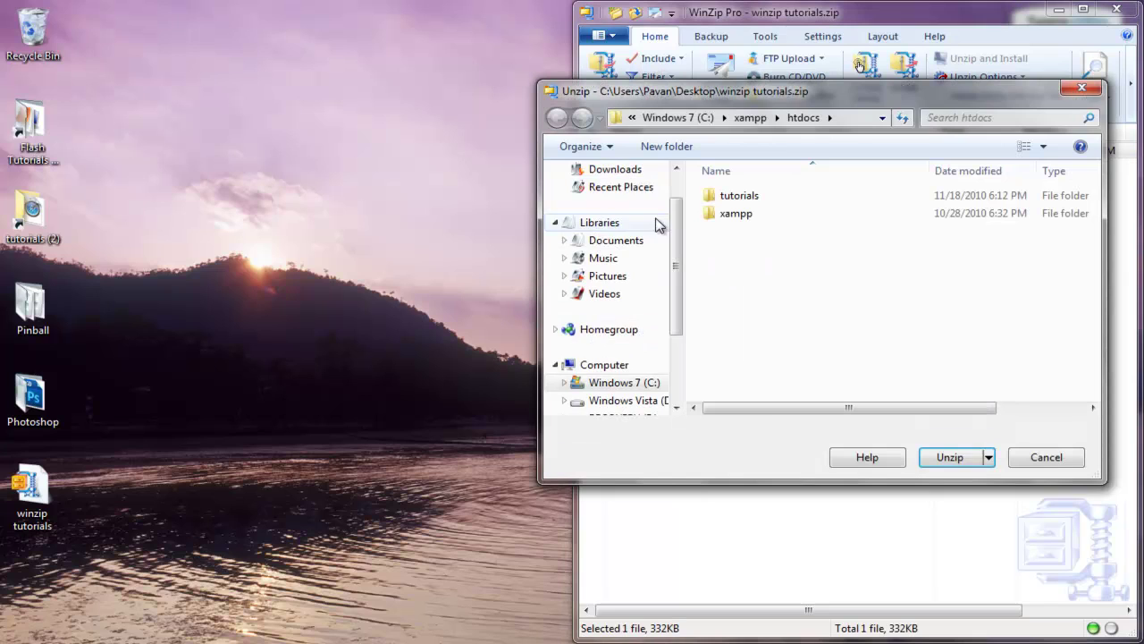
pyautogui.moveTo(675, 214); pyautogui.dragTo(673, 173)
pyautogui.click(609, 194)
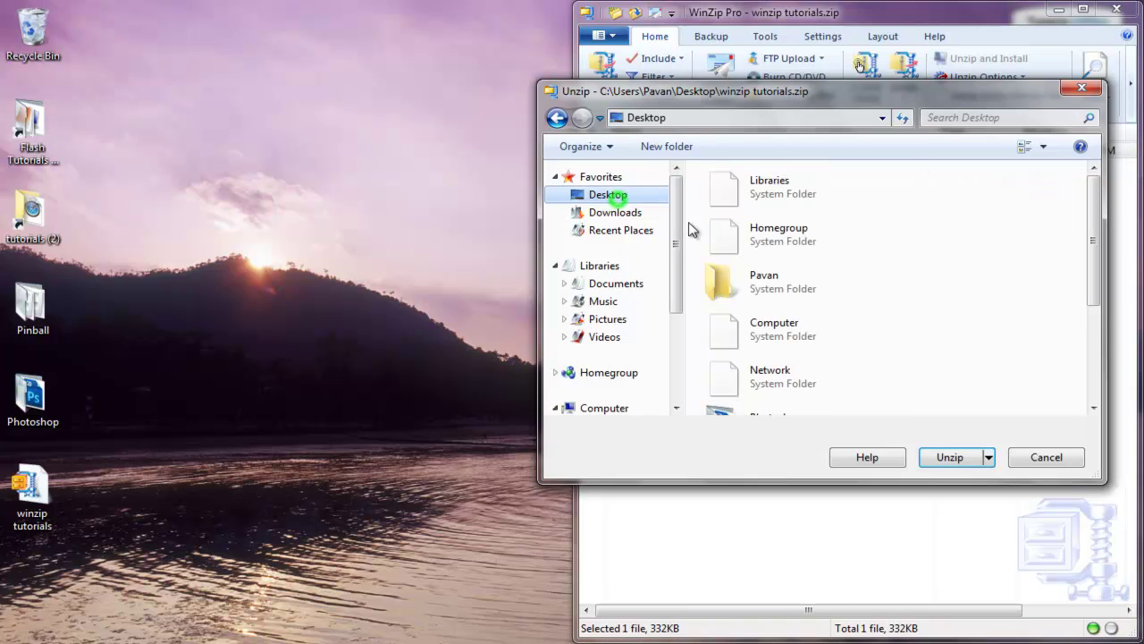
pyautogui.click(950, 457)
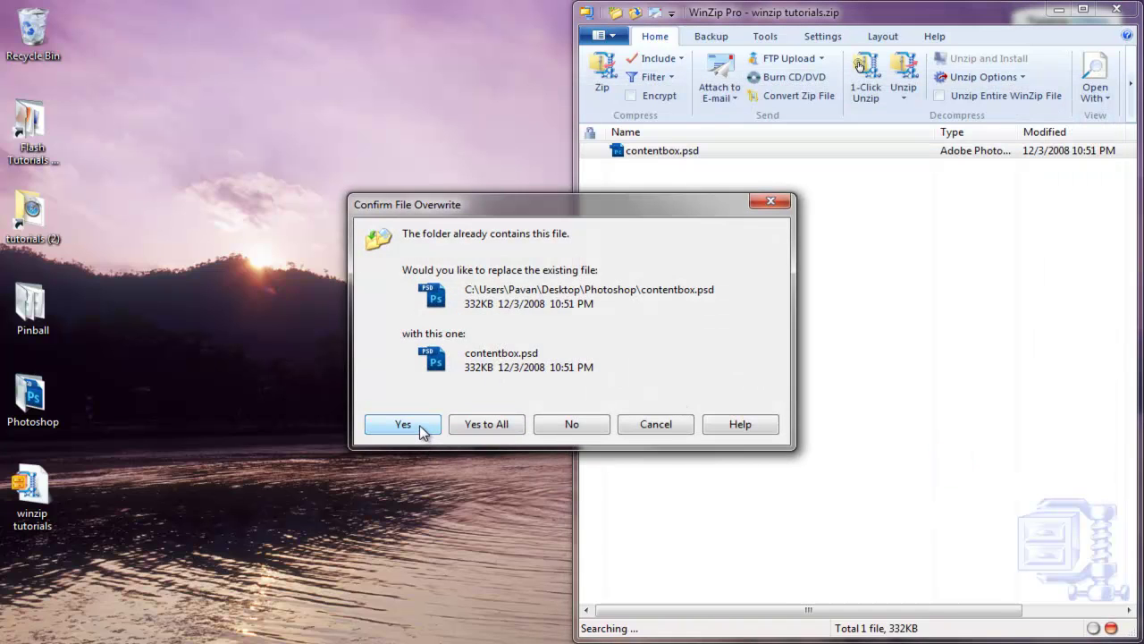
pyautogui.click(404, 425)
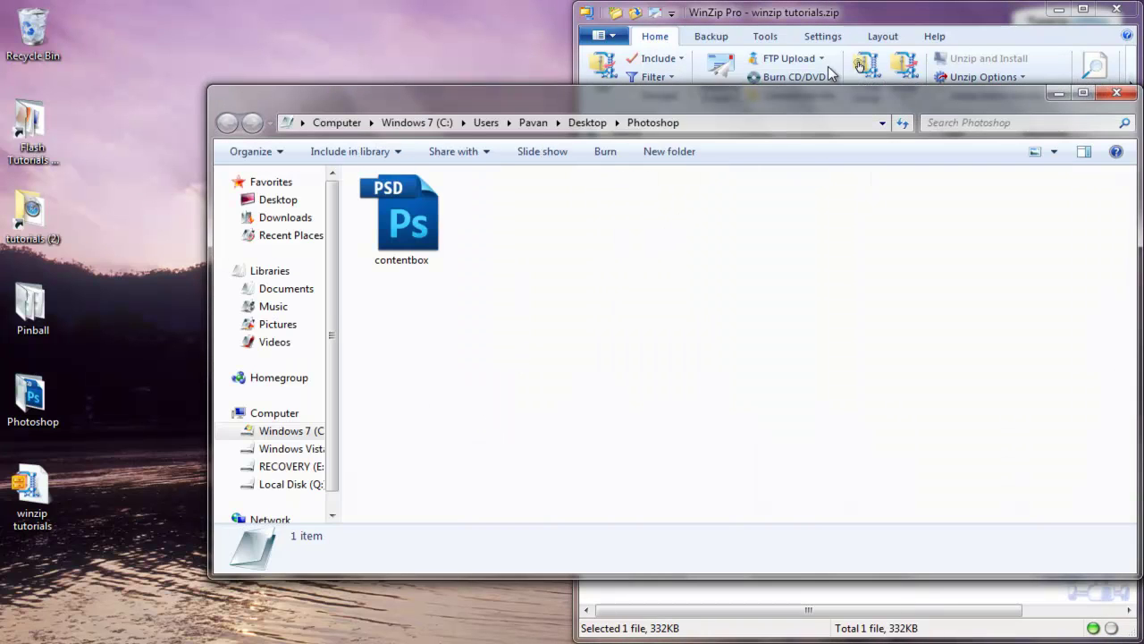
pyautogui.click(831, 73)
# Open the desktop Photoshop folder to check the extracted contentbox file, then close it.
pyautogui.click(543, 147)
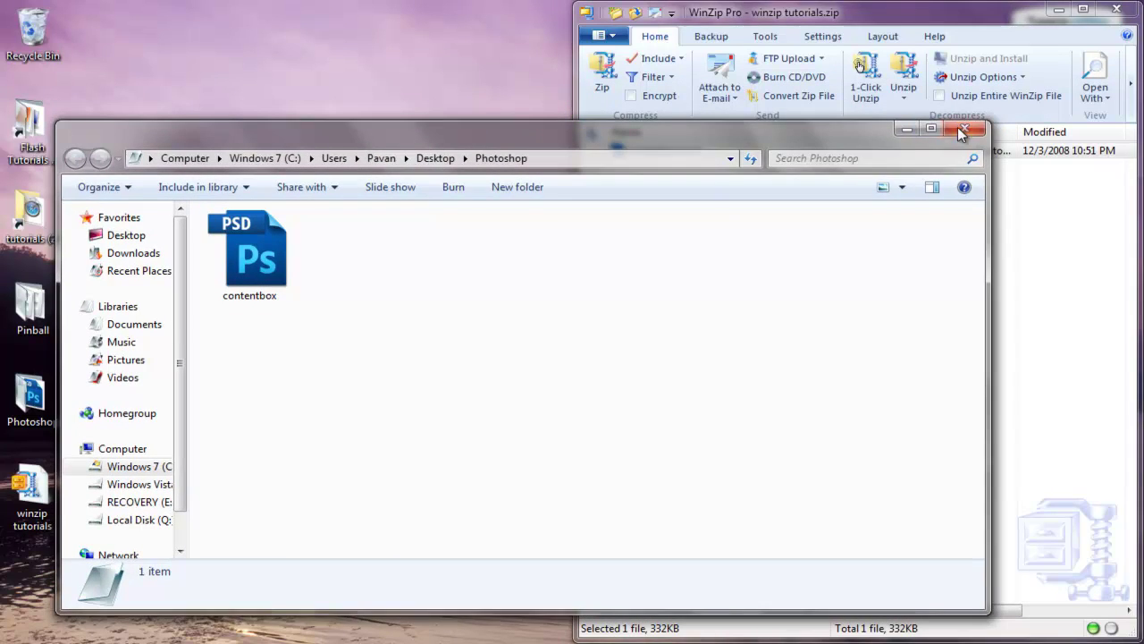
pyautogui.click(961, 130)
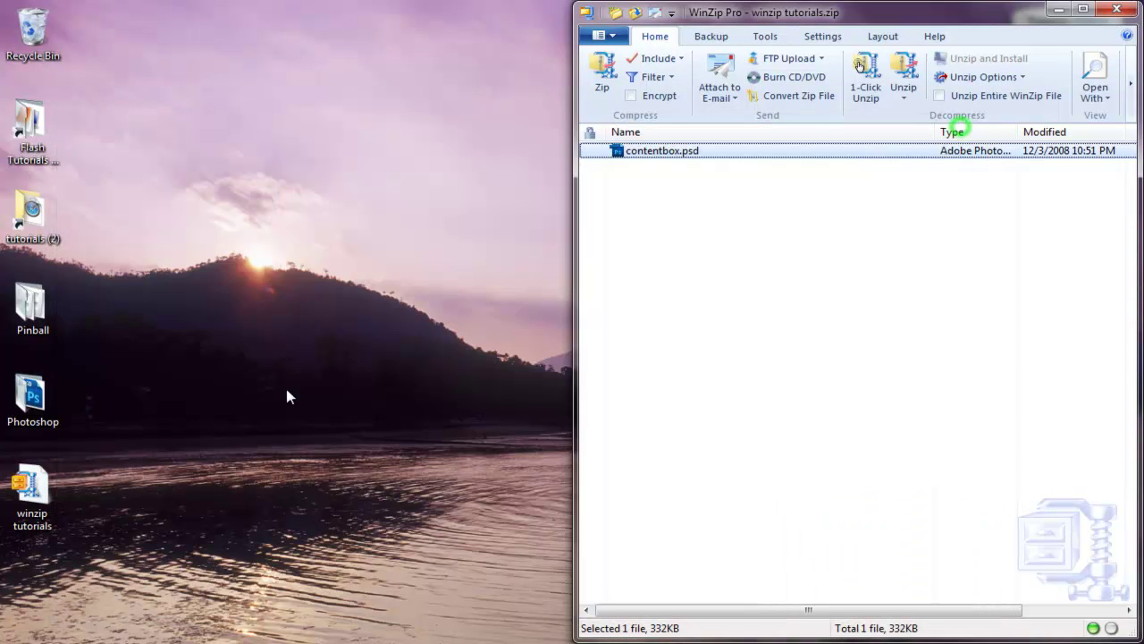
pyautogui.moveTo(572, 182); pyautogui.dragTo(764, 283)
pyautogui.moveTo(141, 538); pyautogui.dragTo(63, 387)
pyautogui.click(54, 404)
pyautogui.doubleClick(54, 404)
pyautogui.moveTo(204, 208); pyautogui.dragTo(441, 339)
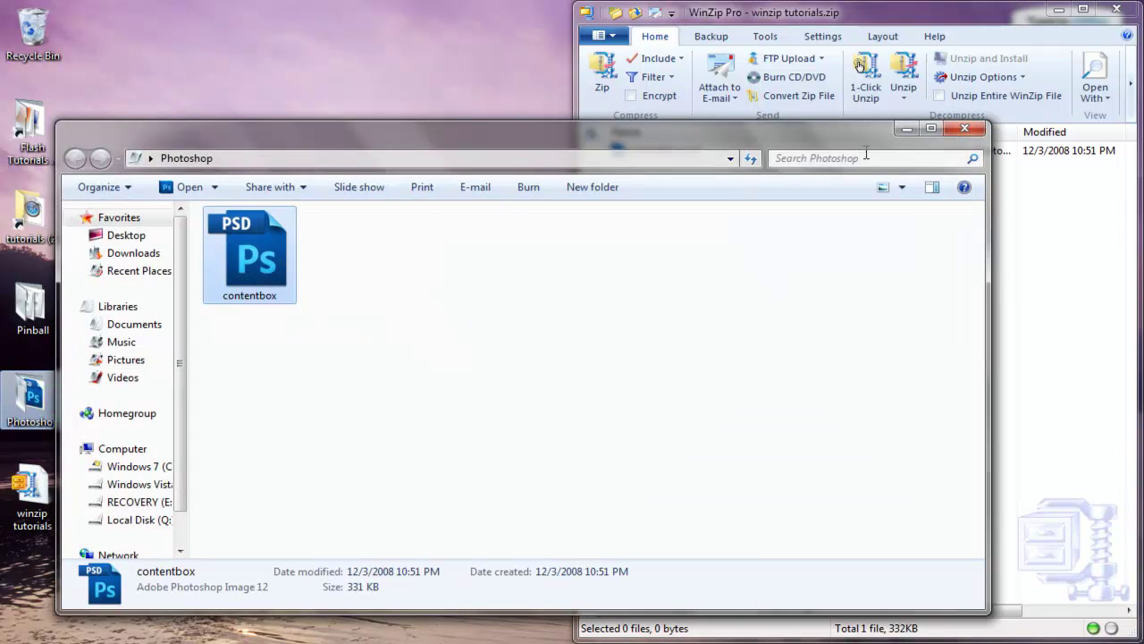
pyautogui.click(957, 130)
# Cancel WinZip's accidental delete, then delete the Photoshop folder from the desktop.
pyautogui.press('Delete')
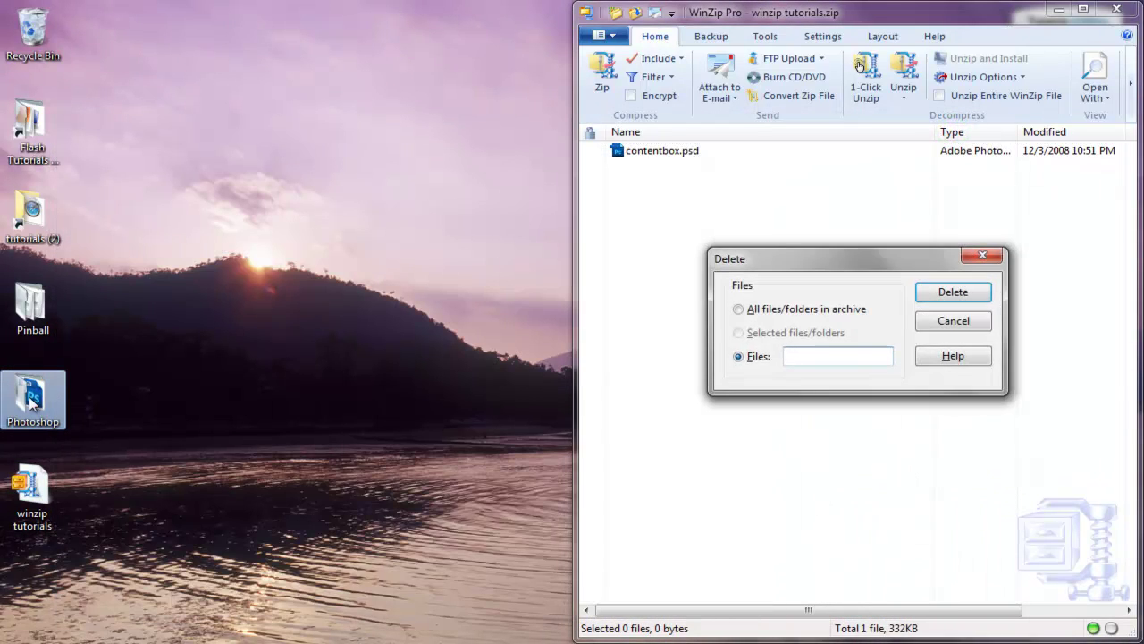
pyautogui.press('Return')
pyautogui.click(907, 358)
pyautogui.click(941, 319)
pyautogui.click(51, 420)
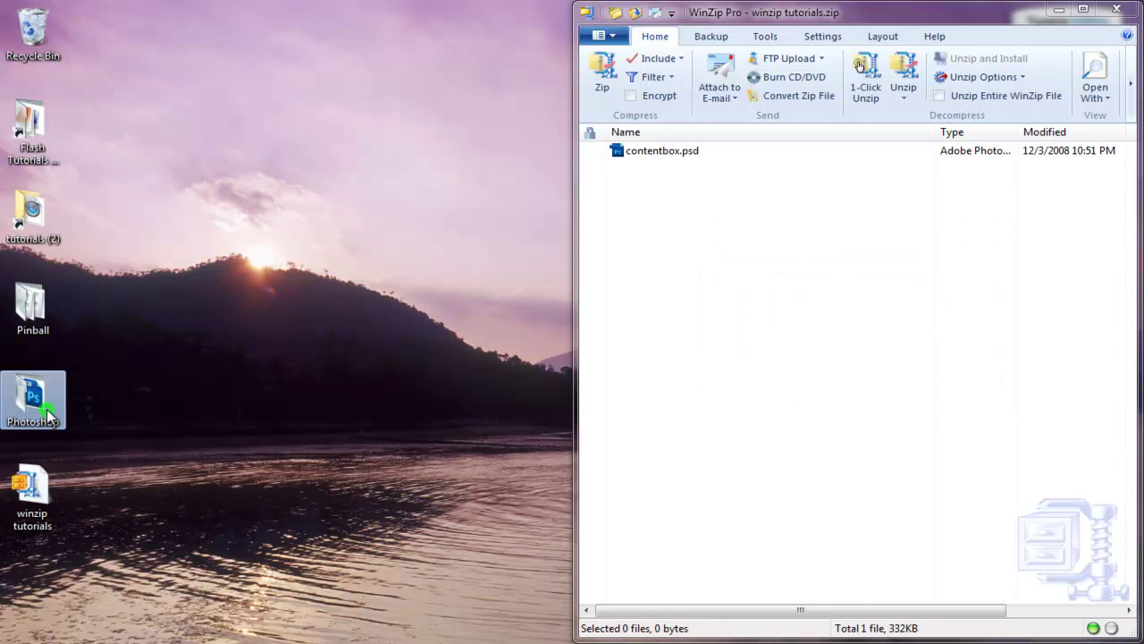
pyautogui.press('Delete')
pyautogui.press('Return')
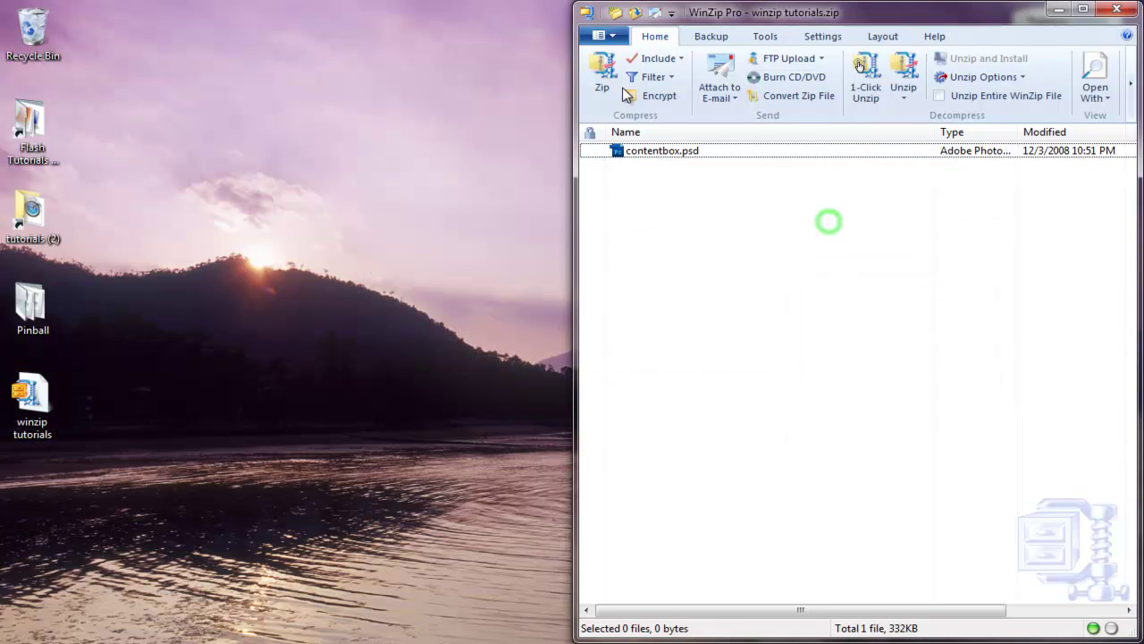
# Extract contentbox.psd from the archive to the desktop and close the resulting folder window.
pyautogui.click(664, 152)
pyautogui.rightClick(667, 149)
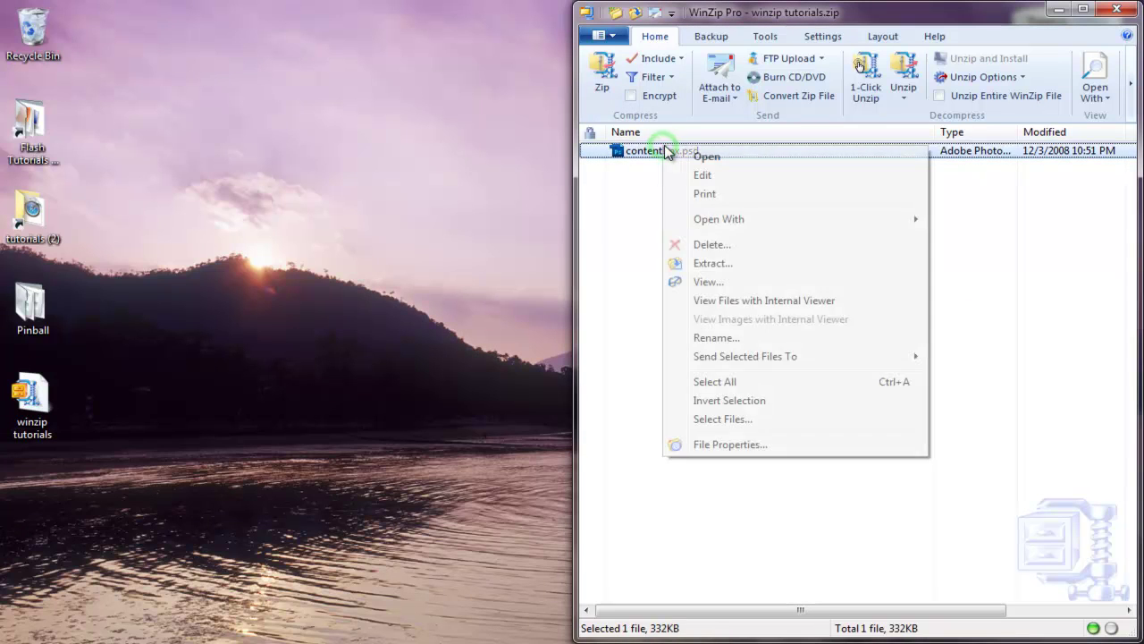
pyautogui.click(726, 261)
pyautogui.click(929, 457)
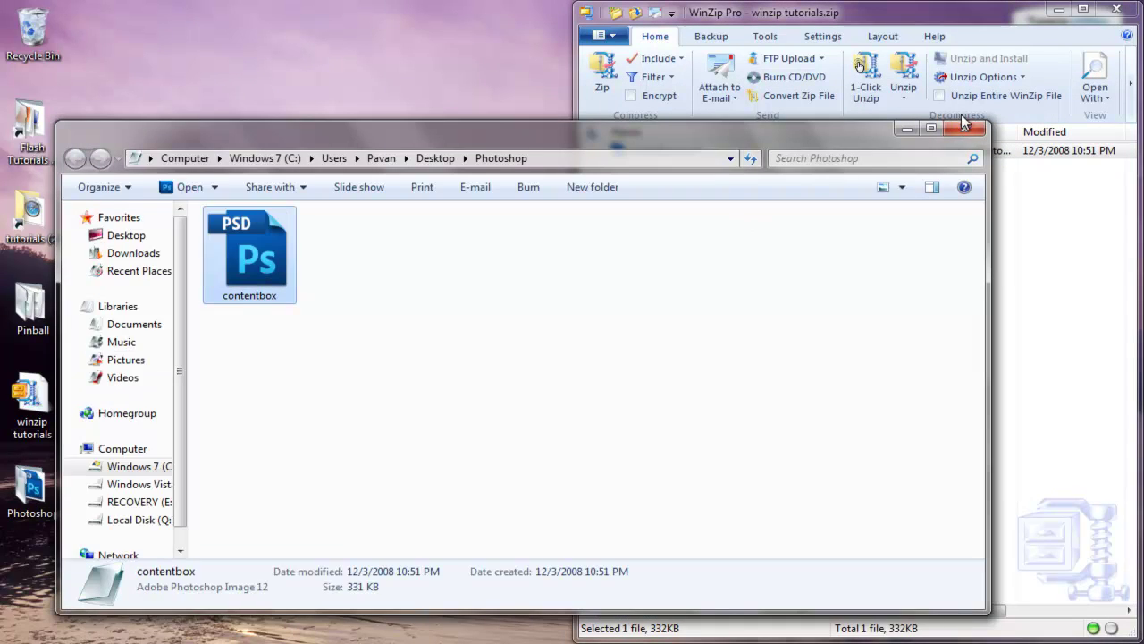
pyautogui.click(965, 128)
# Open the recreated Photoshop folder to check contentbox, then close it.
pyautogui.moveTo(141, 563); pyautogui.dragTo(143, 559)
pyautogui.click(256, 396)
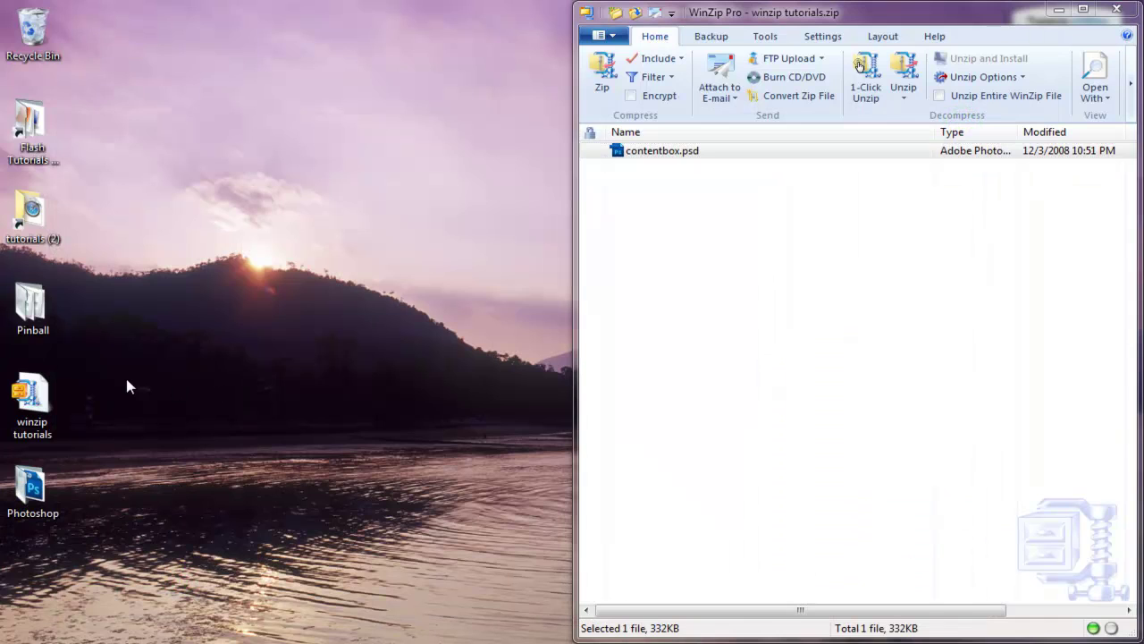
pyautogui.doubleClick(32, 487)
pyautogui.moveTo(515, 368); pyautogui.dragTo(179, 260)
pyautogui.click(450, 346)
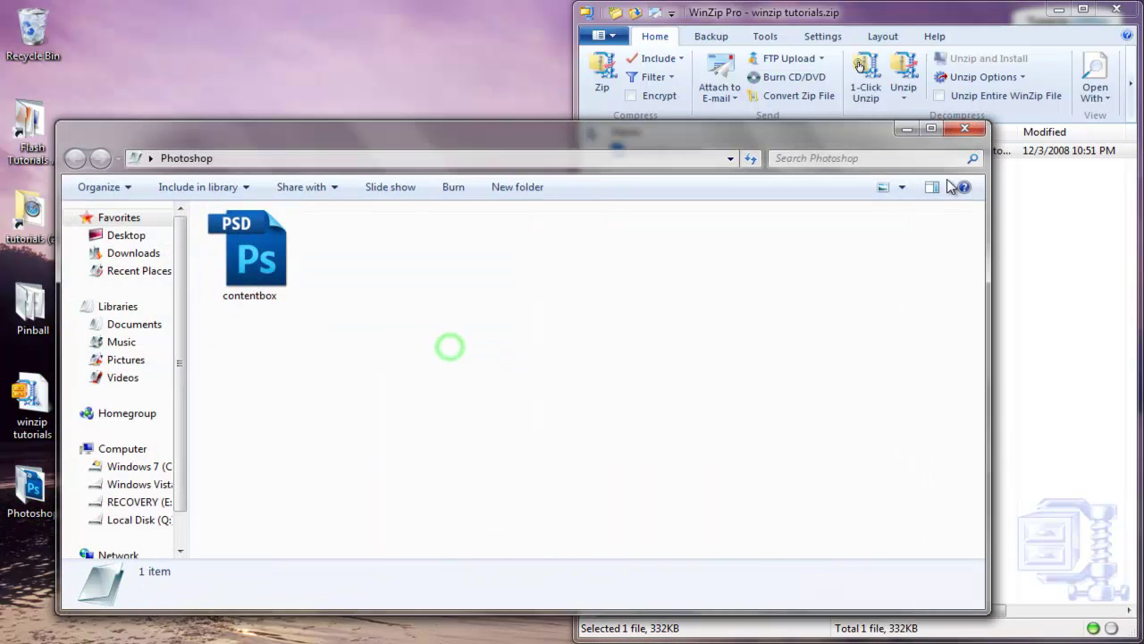
pyautogui.click(966, 129)
pyautogui.click(967, 259)
# Close WinZip and select the Photoshop folder on the desktop.
pyautogui.click(1115, 9)
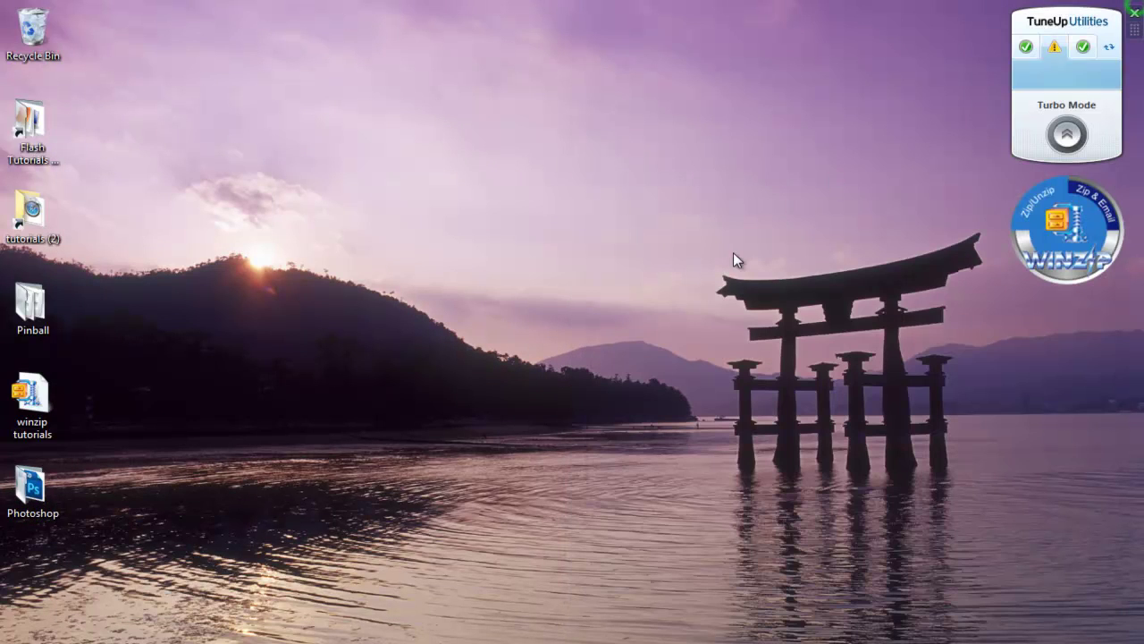
pyautogui.click(733, 255)
pyautogui.moveTo(192, 545); pyautogui.dragTo(56, 510)
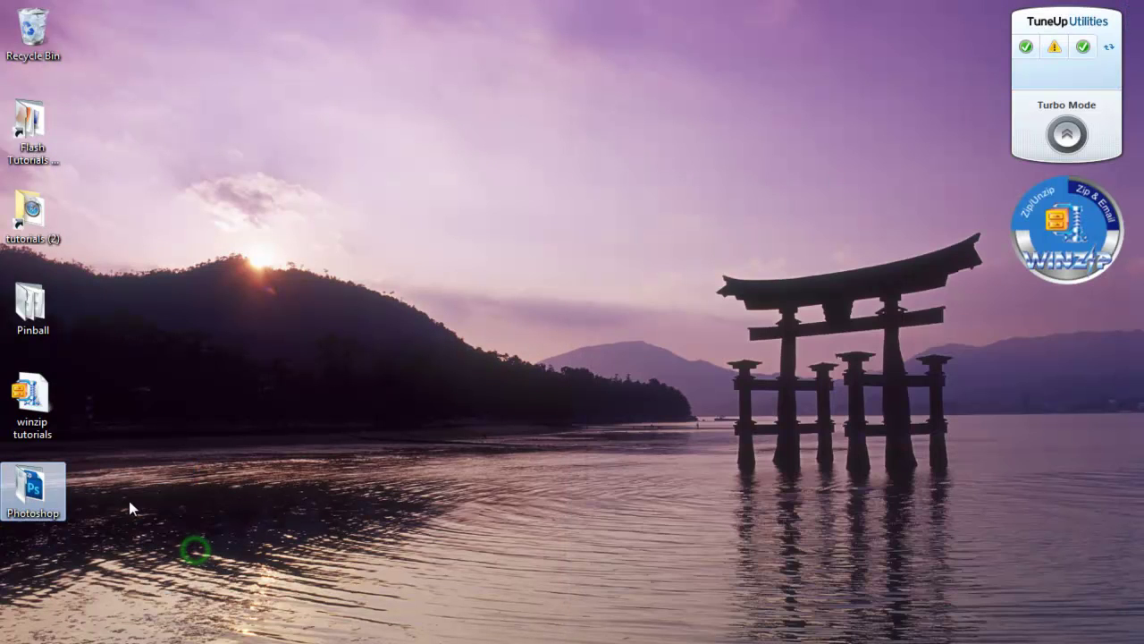
pyautogui.click(140, 501)
pyautogui.moveTo(171, 521); pyautogui.dragTo(9, 479)
pyautogui.click(112, 498)
pyautogui.moveTo(113, 498); pyautogui.dragTo(54, 497)
pyautogui.moveTo(140, 548); pyautogui.dragTo(43, 505)
pyautogui.rightClick(41, 499)
pyautogui.press('Escape')
# Delete the winzip tutorials archive and show WinZip's context options for the Photoshop folder.
pyautogui.click(34, 422)
pyautogui.press('Delete')
pyautogui.press('Return')
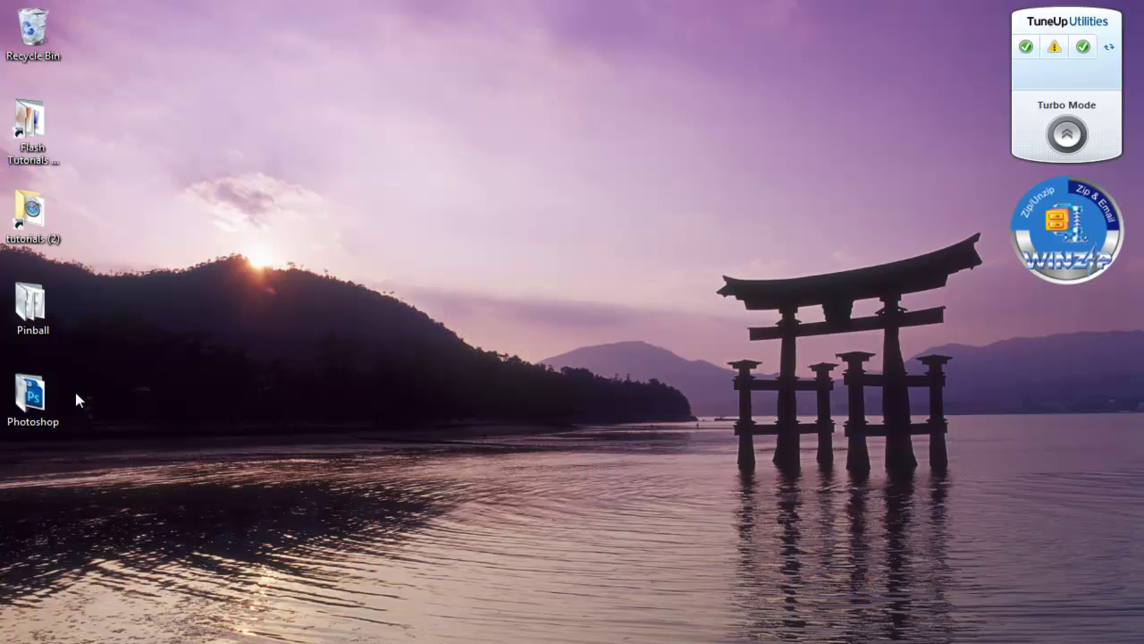
pyautogui.rightClick(65, 396)
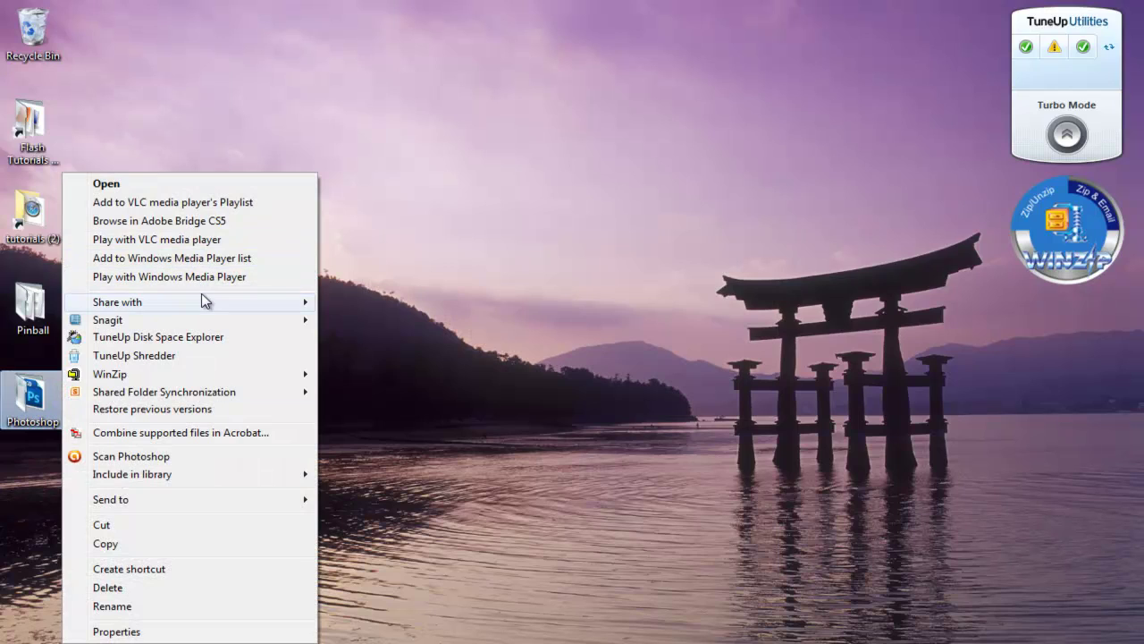
pyautogui.click(204, 372)
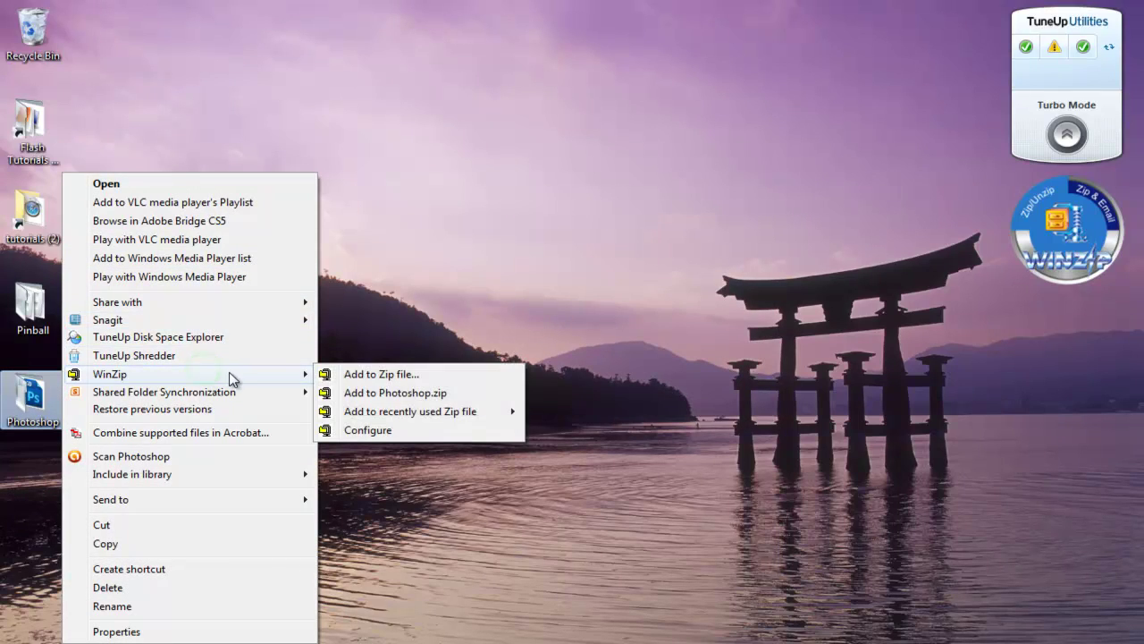
# Add the Photoshop folder to Photoshop.zip, saving 91% space, and dismiss the summary.
pyautogui.click(435, 376)
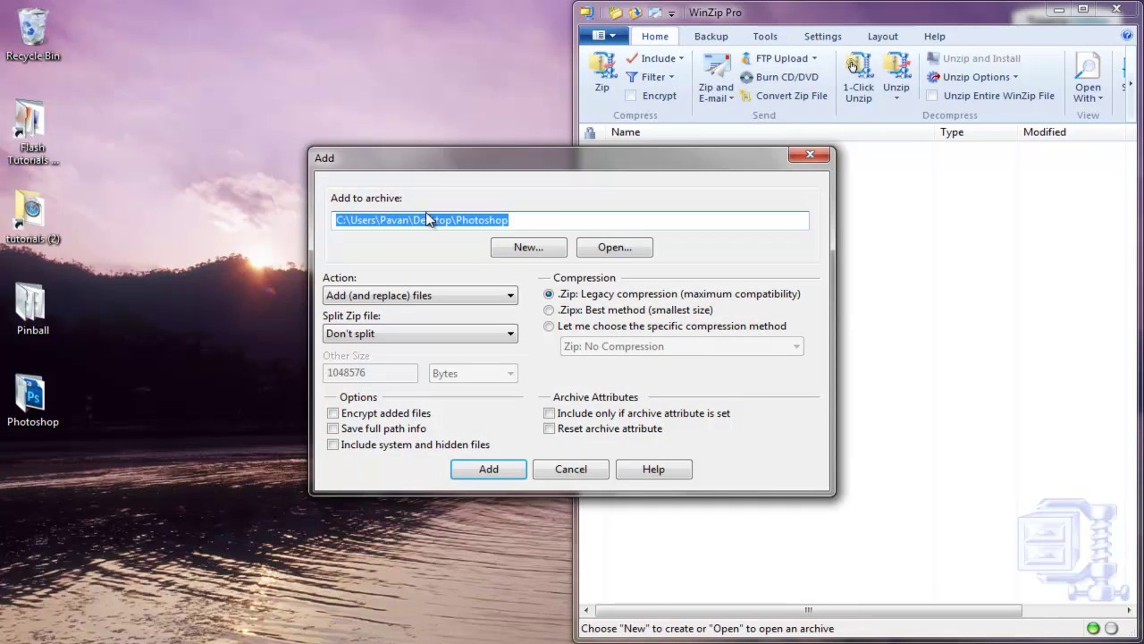
pyautogui.moveTo(428, 156); pyautogui.dragTo(533, 178)
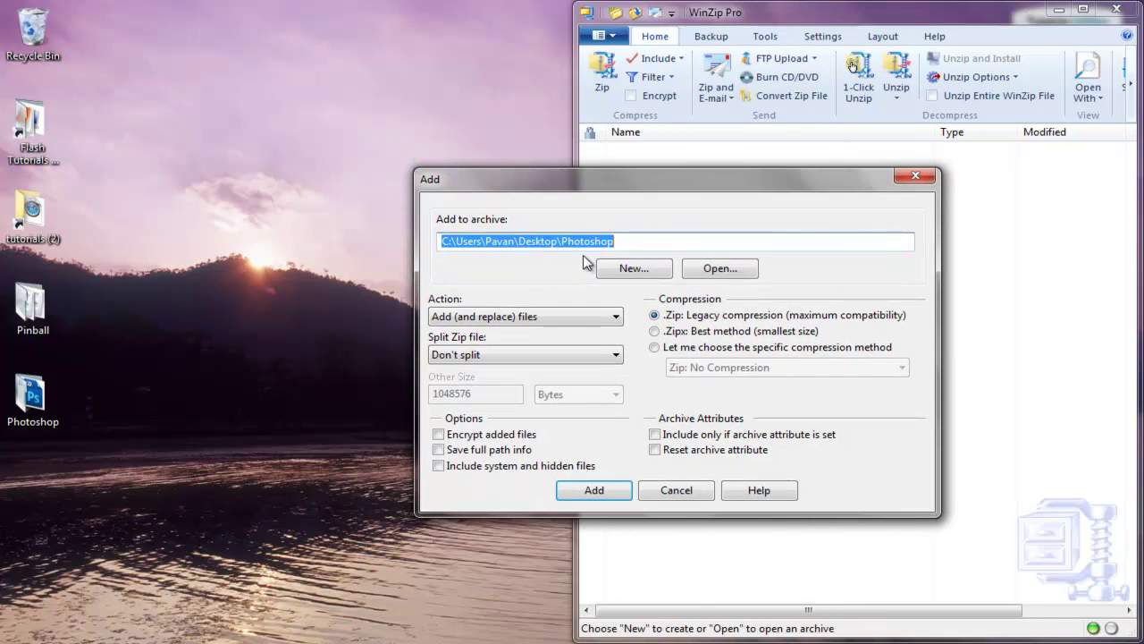
pyautogui.click(659, 245)
pyautogui.moveTo(659, 244); pyautogui.dragTo(455, 255)
pyautogui.click(594, 490)
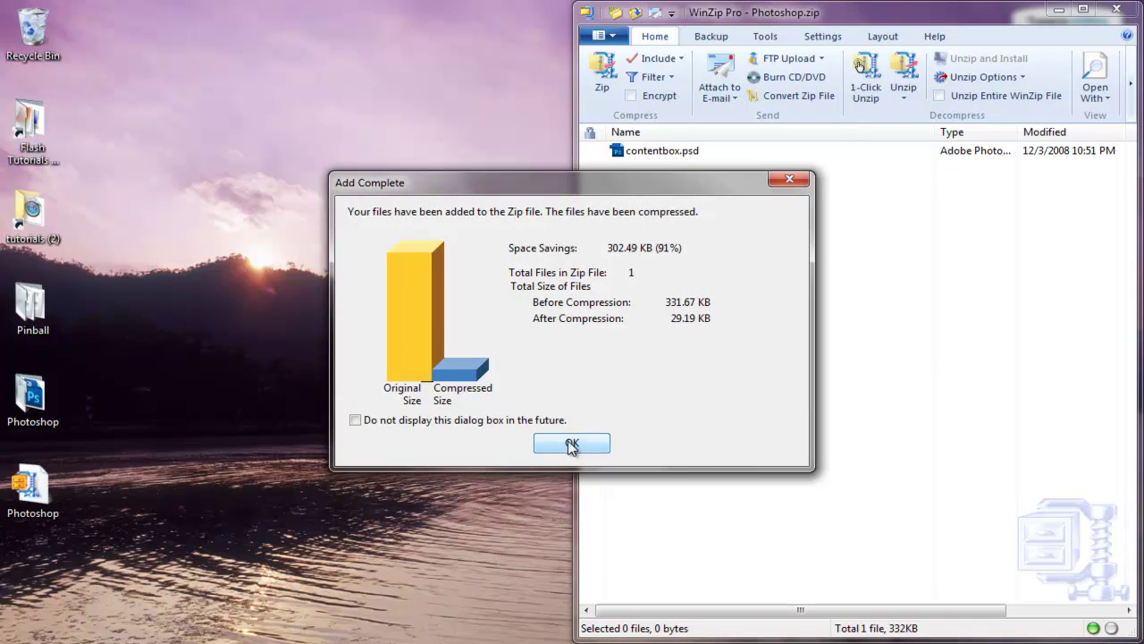
pyautogui.click(572, 442)
# Close WinZip and delete Photoshop.zip from the desktop.
pyautogui.moveTo(291, 464); pyautogui.dragTo(2, 558)
pyautogui.click(1119, 9)
pyautogui.moveTo(223, 567); pyautogui.dragTo(2, 508)
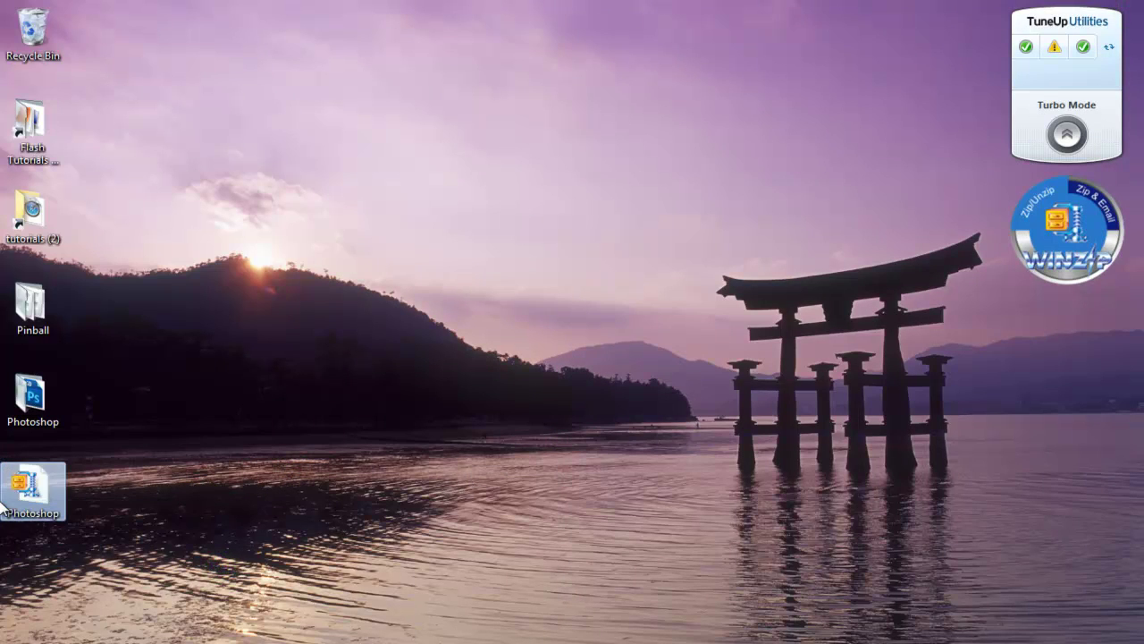
pyautogui.press('Delete')
pyautogui.moveTo(1046, 220)
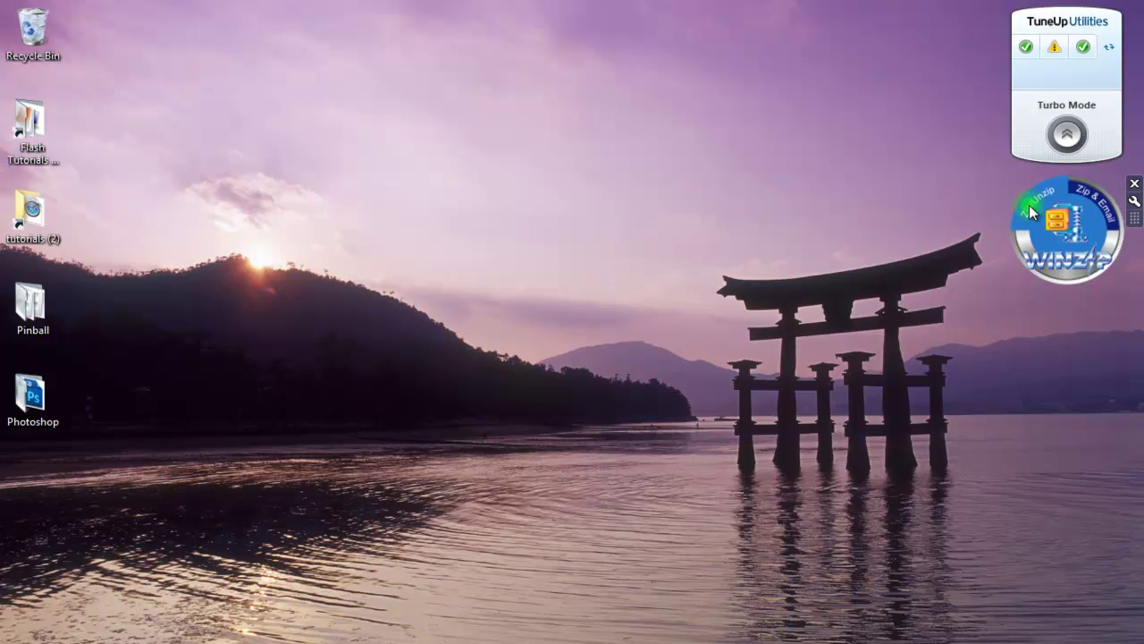
pyautogui.click(1029, 215)
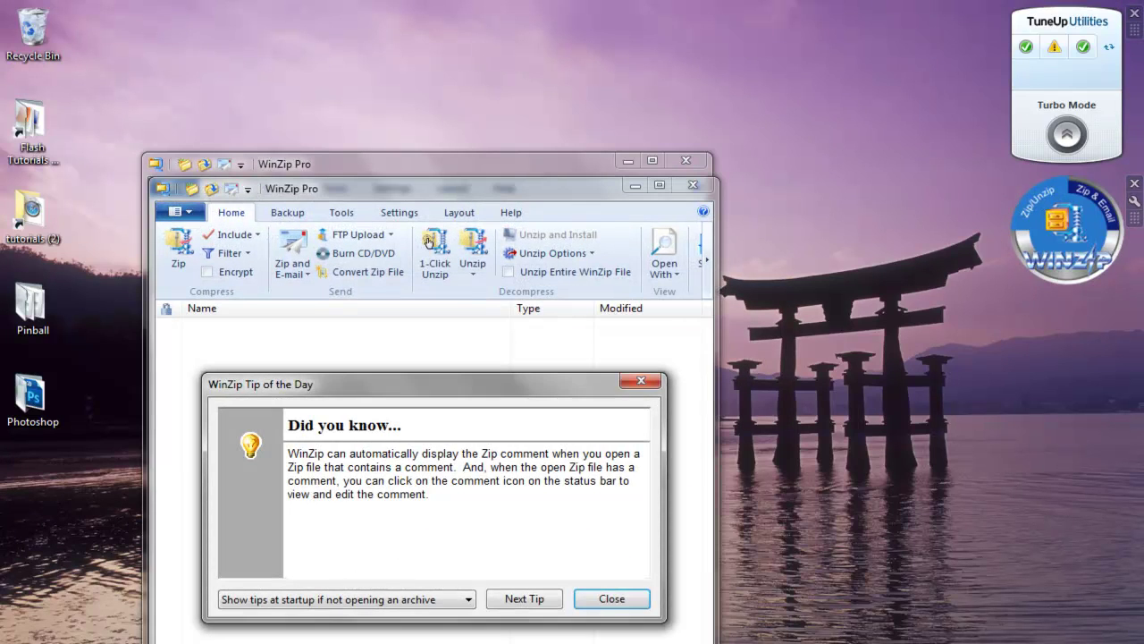
pyautogui.click(613, 599)
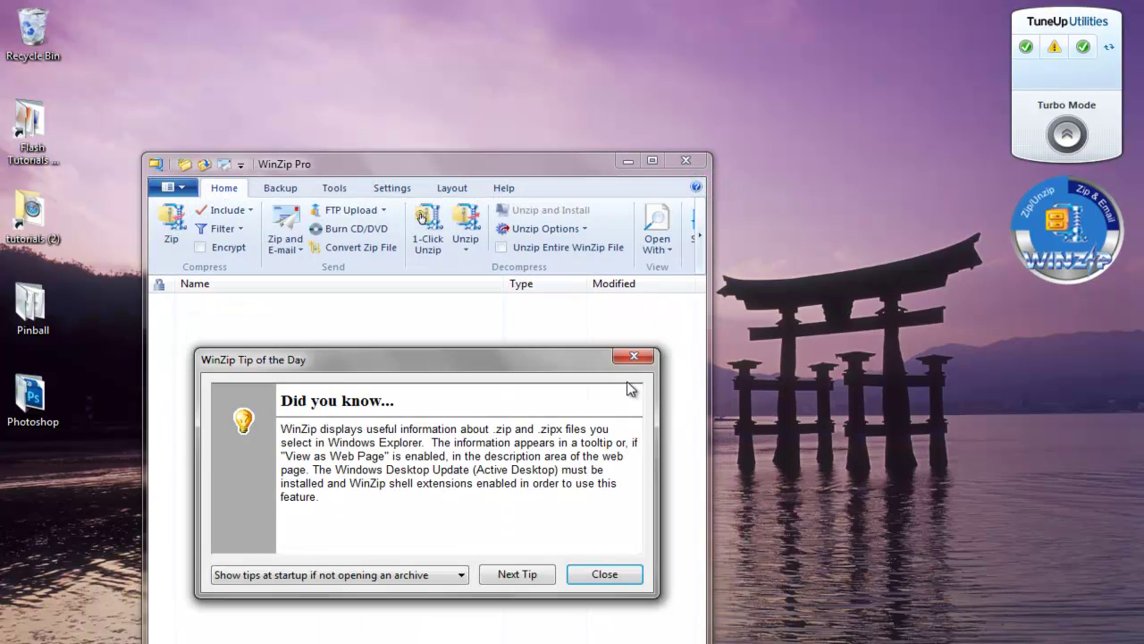
pyautogui.click(624, 571)
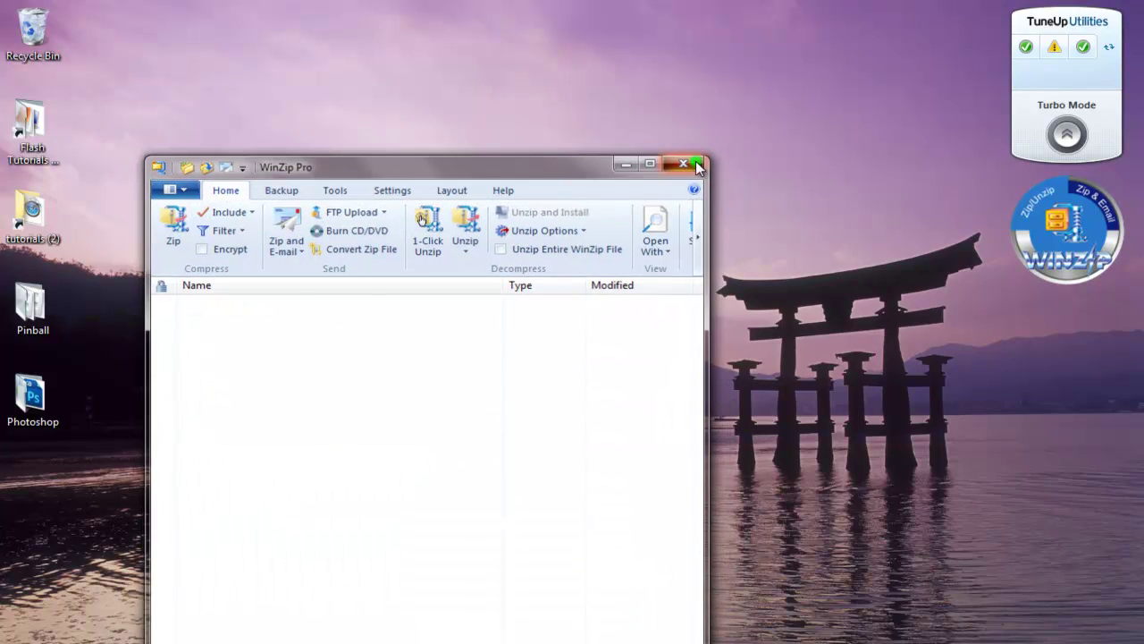
pyautogui.click(692, 161)
pyautogui.moveTo(238, 488); pyautogui.dragTo(4, 357)
pyautogui.click(294, 490)
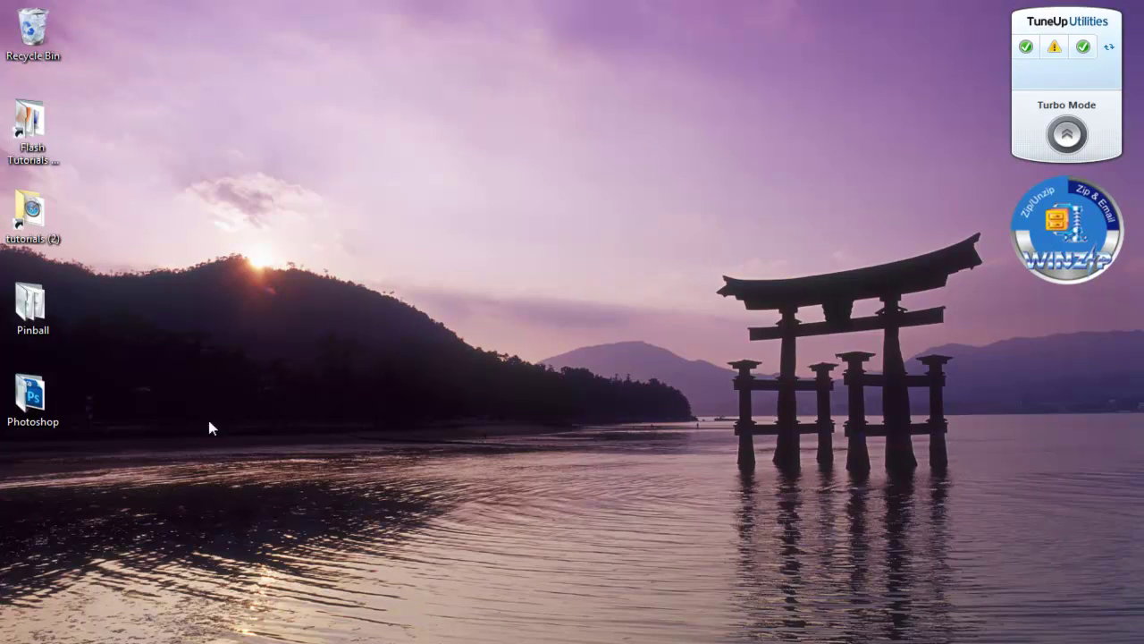
# Zip the Photoshop folder into Photoshop.zipx with the .Zipx Best compression method.
pyautogui.rightClick(27, 398)
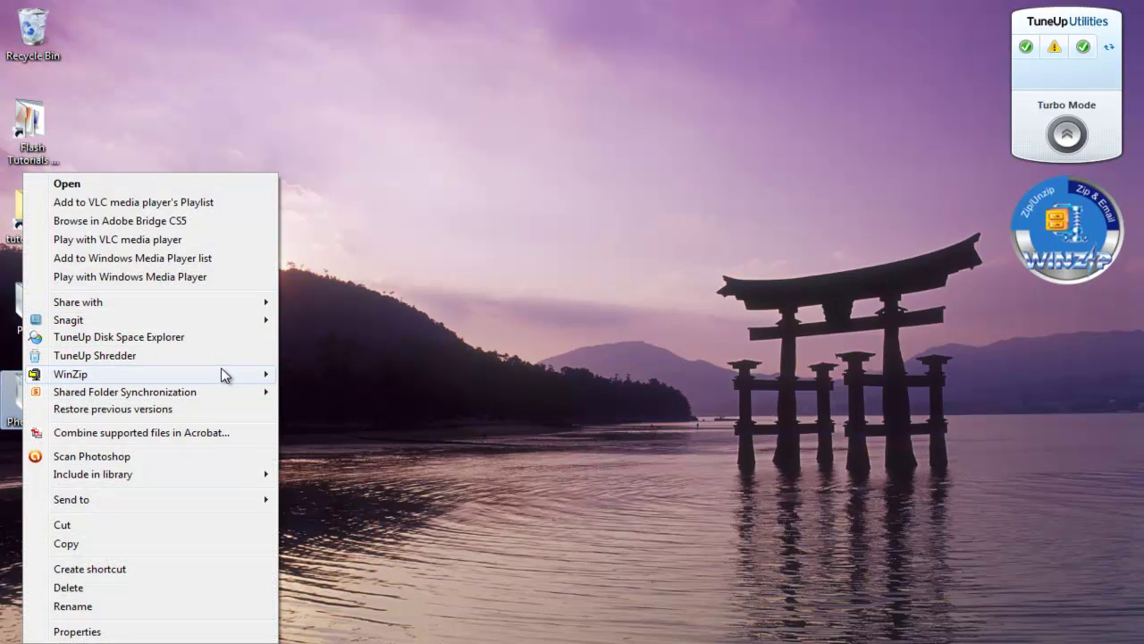
pyautogui.moveTo(221, 374)
pyautogui.click(298, 373)
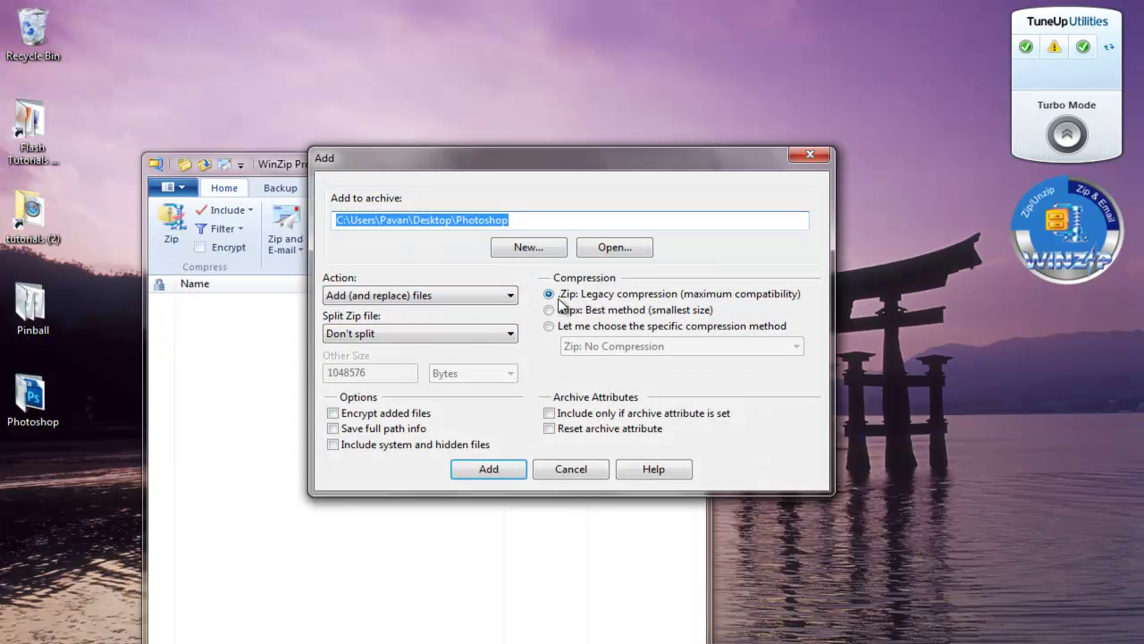
pyautogui.click(572, 309)
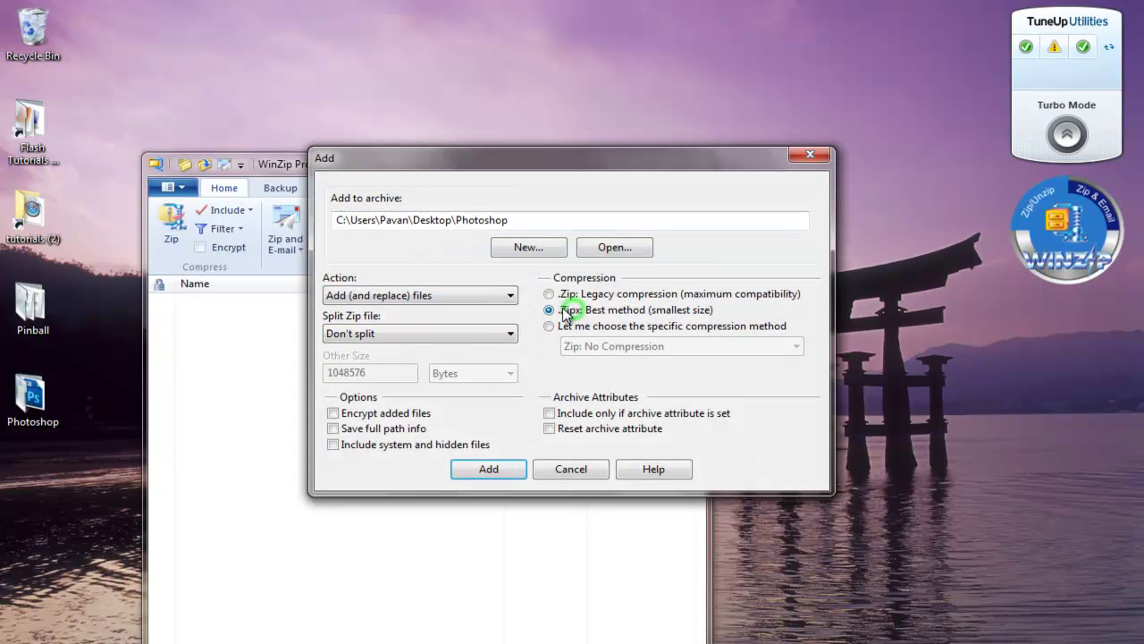
pyautogui.click(506, 468)
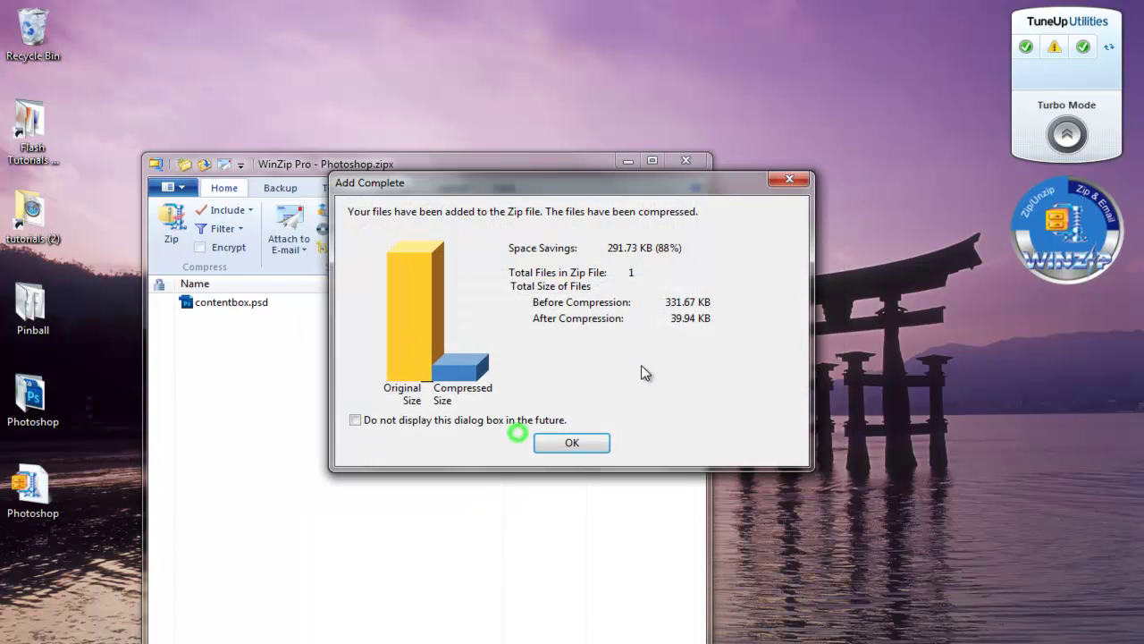
pyautogui.click(569, 444)
# Close WinZip and select Photoshop.zipx on the desktop to view its two entries.
pyautogui.click(698, 162)
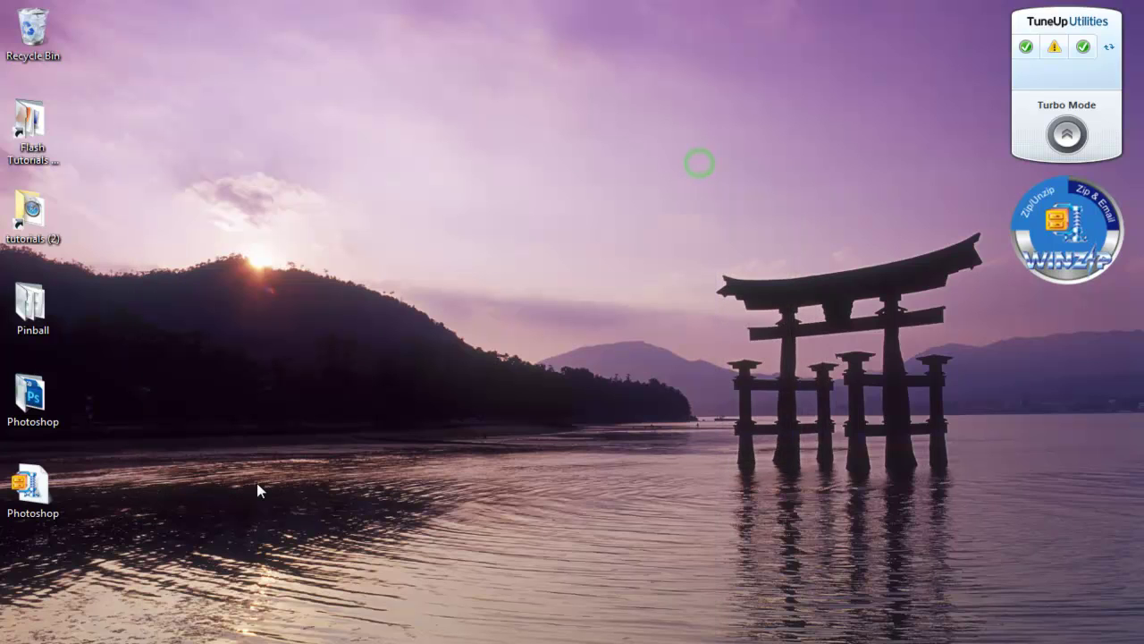
pyautogui.moveTo(242, 491); pyautogui.dragTo(9, 496)
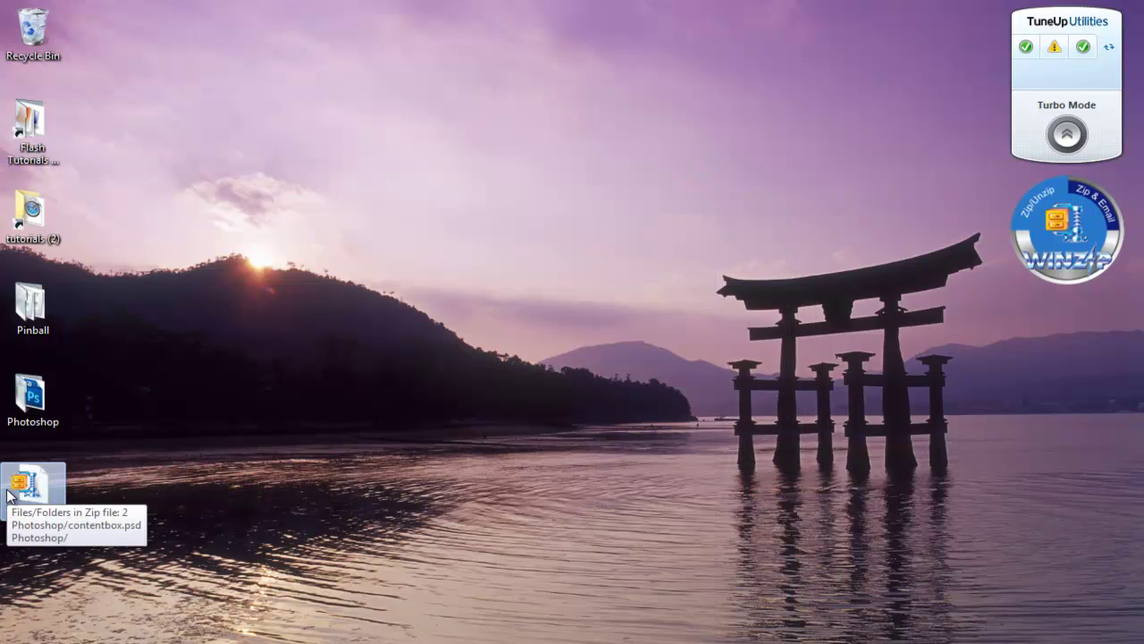